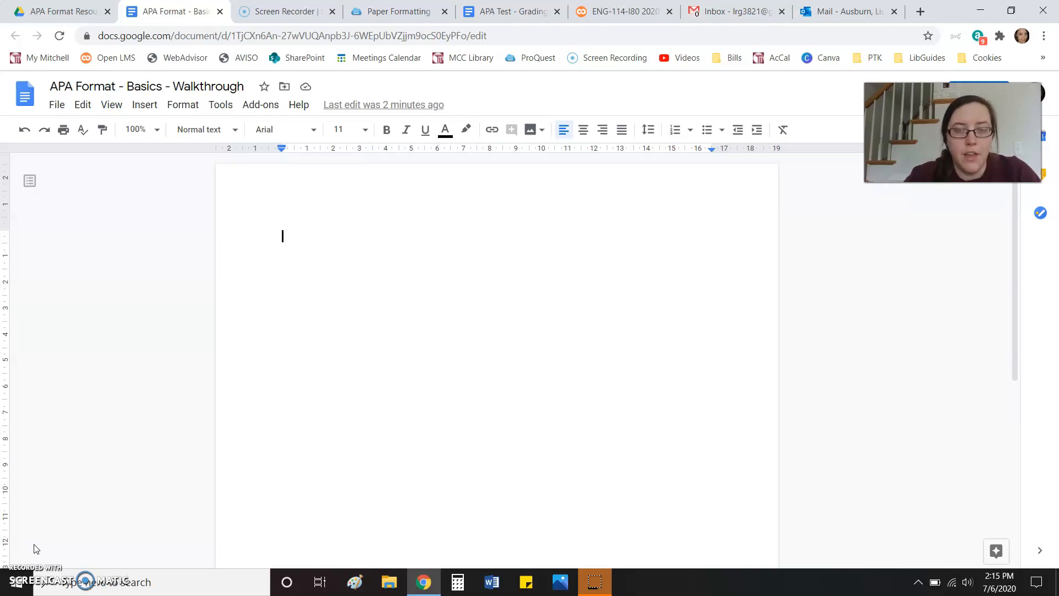
# Step: Insert page numbers in the upper-right corner of the header, starting on the first page
pyautogui.click(145, 107)
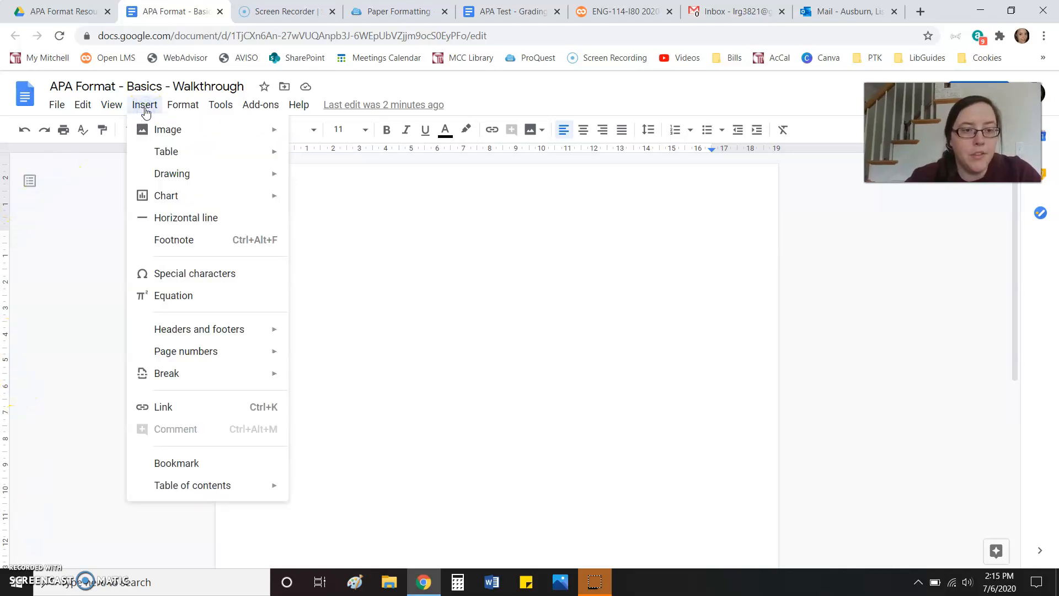
pyautogui.moveTo(226, 349)
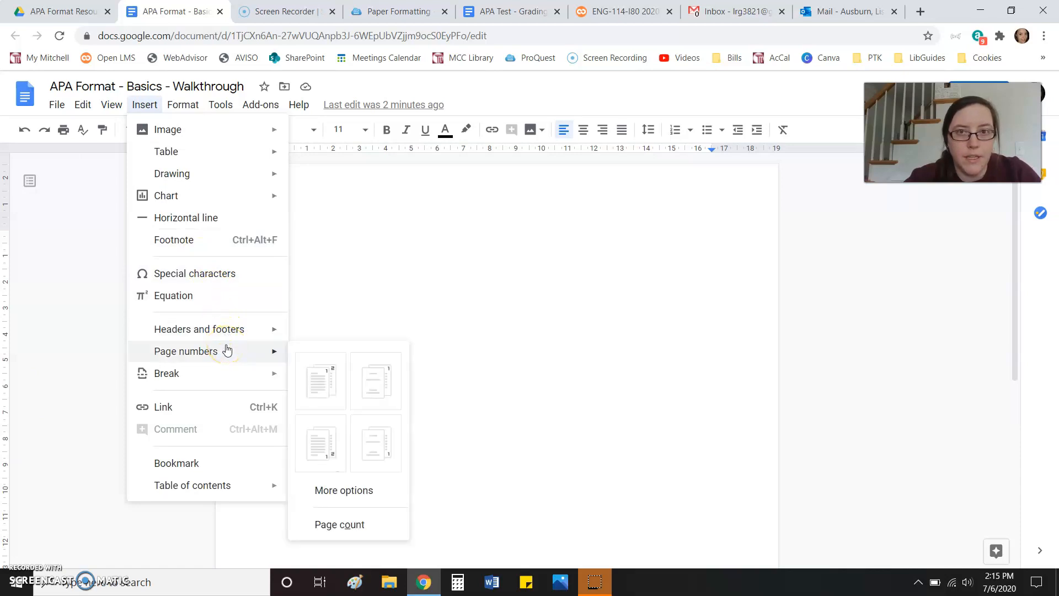
pyautogui.click(297, 385)
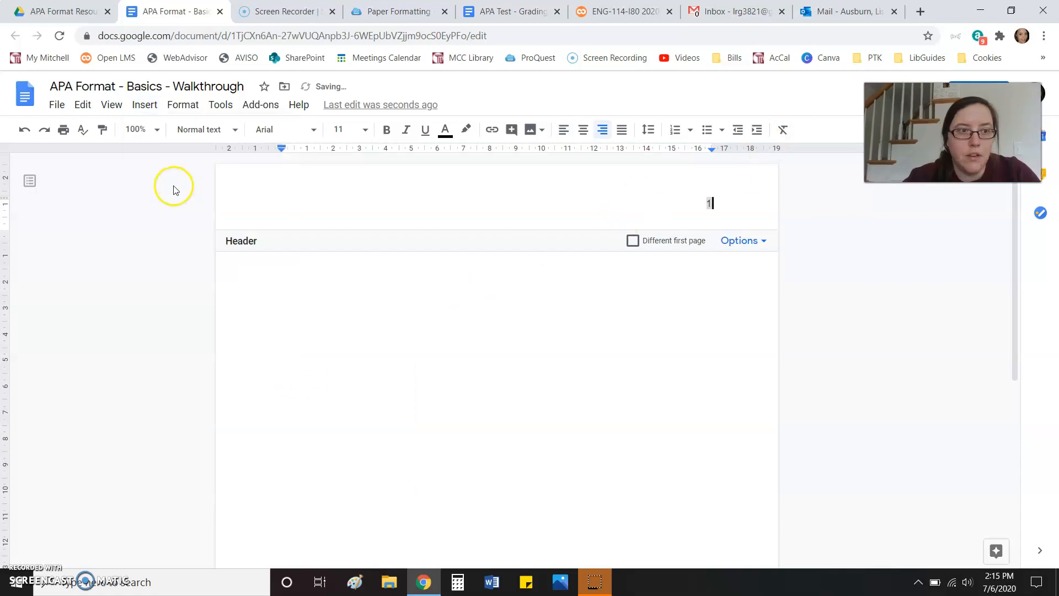
pyautogui.click(156, 105)
pyautogui.moveTo(198, 355)
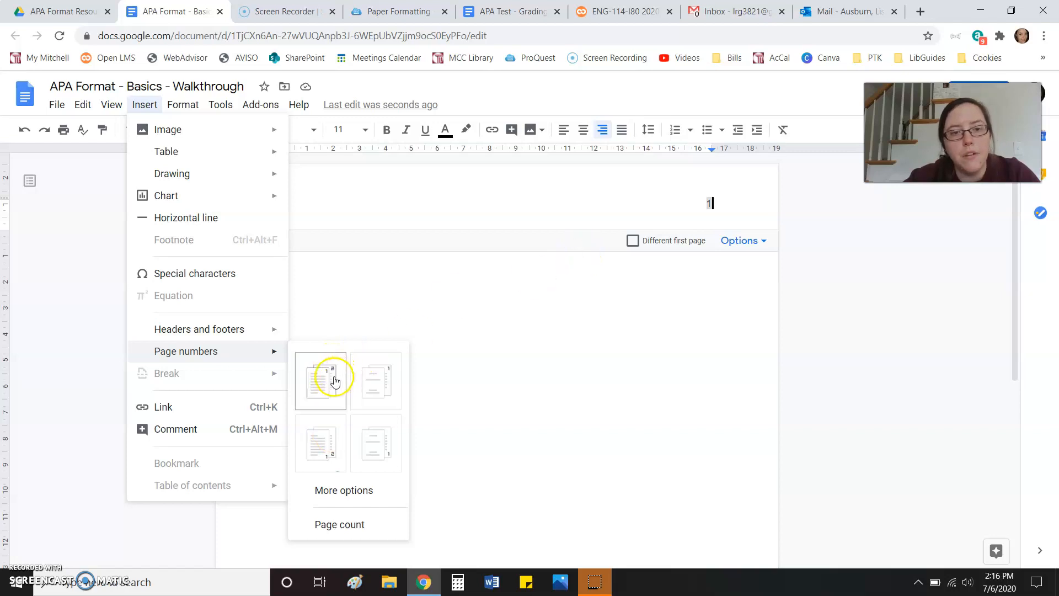
# Step: Format the header's page number in Times New Roman, size 12, and return to the document body
pyautogui.click(717, 209)
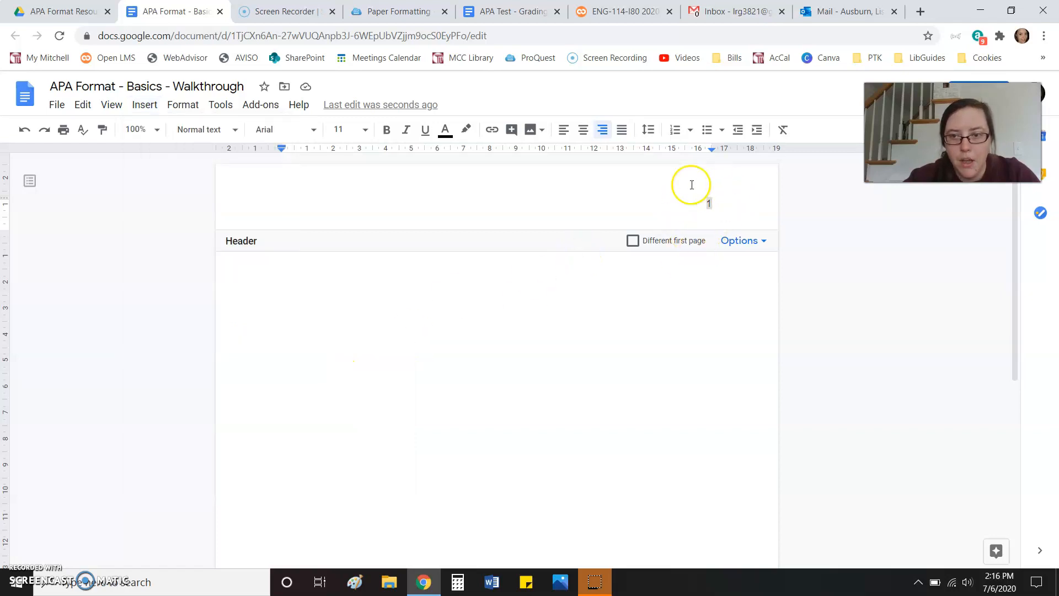
pyautogui.moveTo(716, 203); pyautogui.dragTo(693, 210)
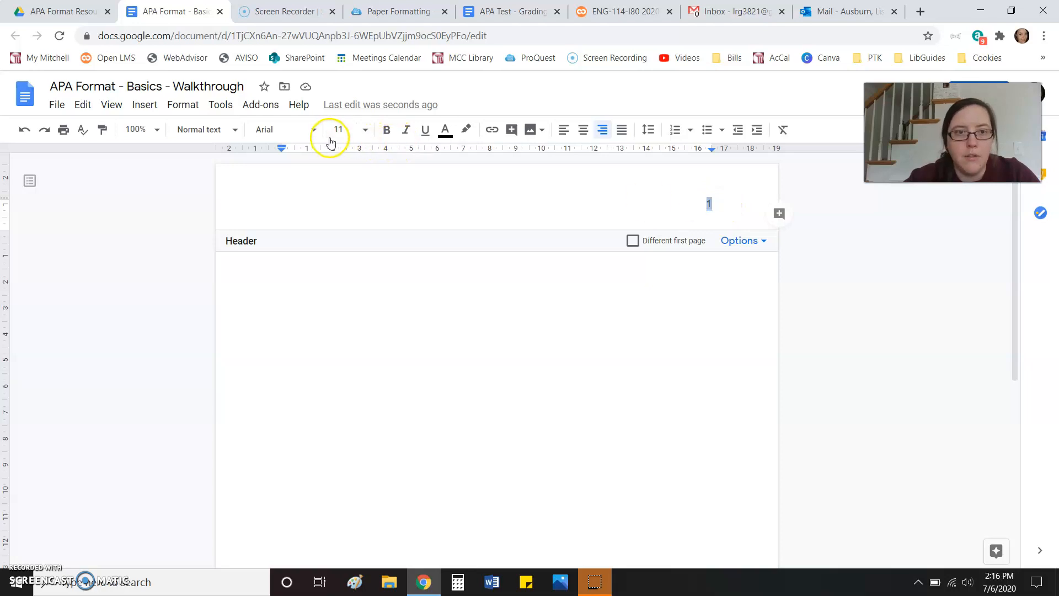
pyautogui.click(315, 131)
pyautogui.click(318, 232)
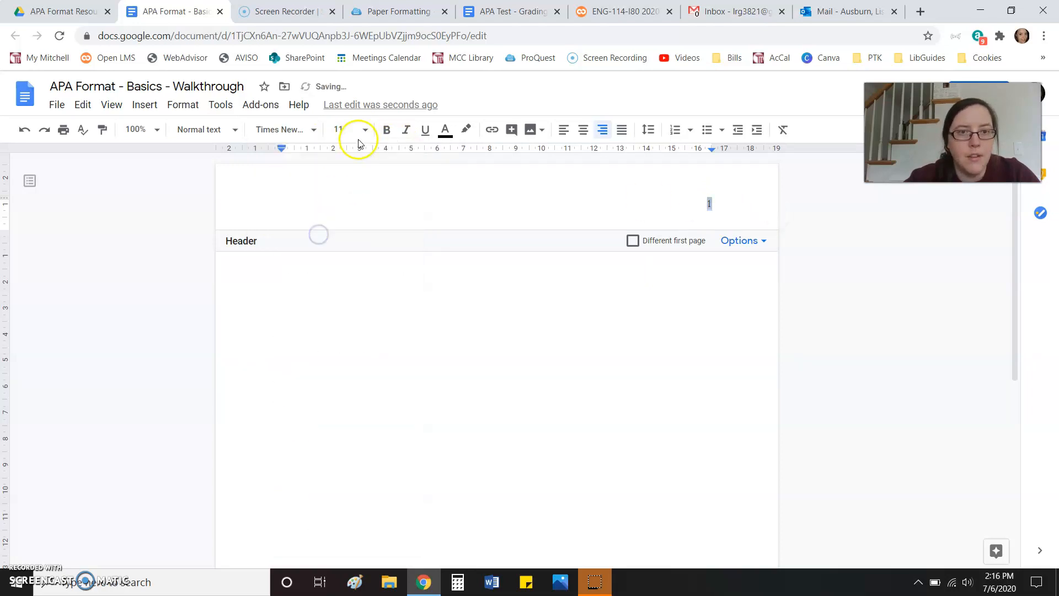
pyautogui.click(365, 131)
pyautogui.click(347, 244)
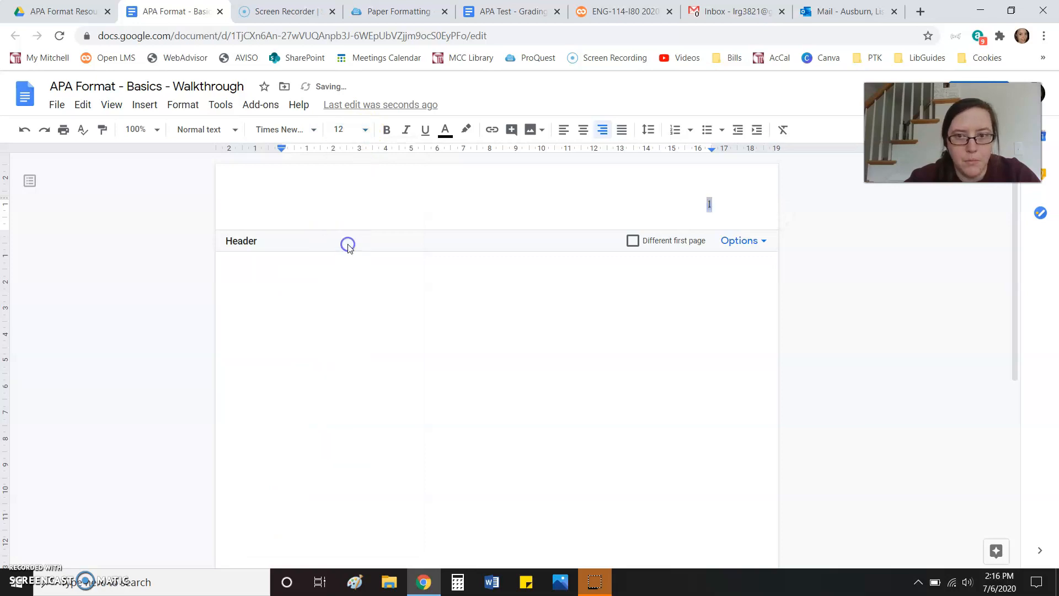
pyautogui.click(385, 307)
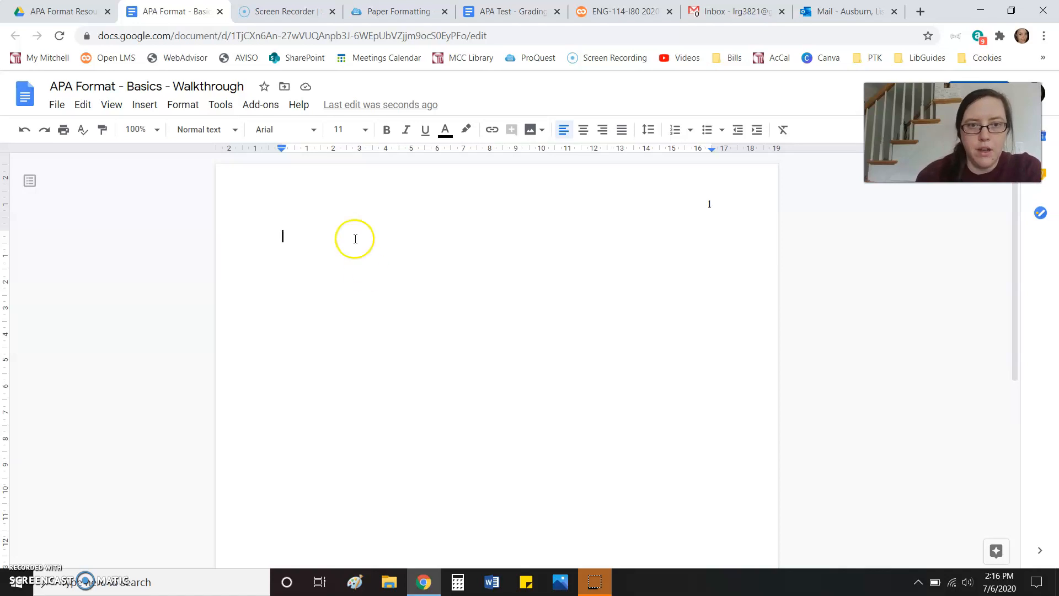
# Step: Set the body text to Times New Roman, size 12, with center alignment
pyautogui.click(316, 130)
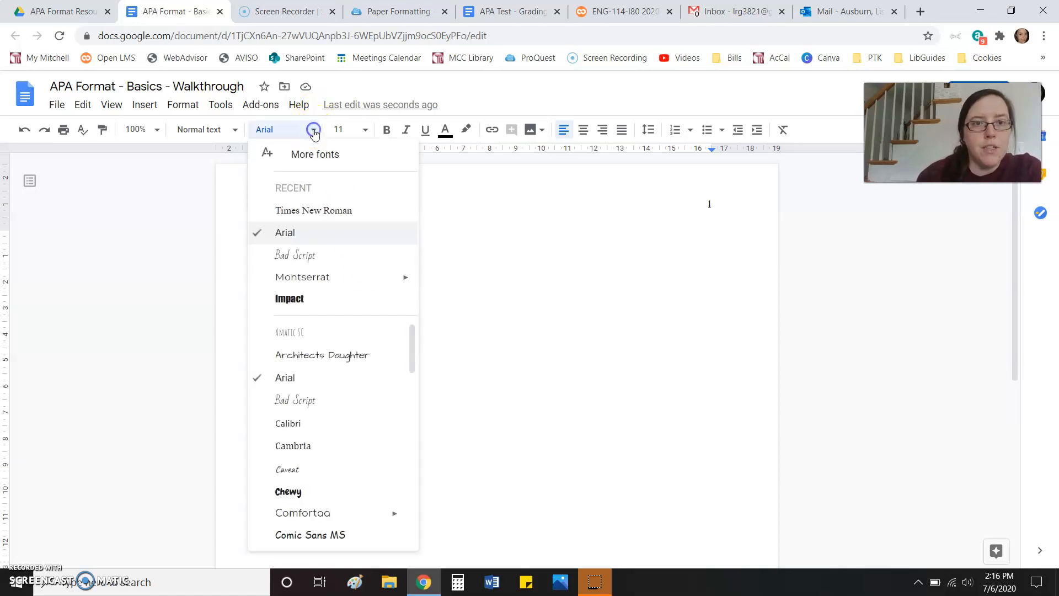
pyautogui.click(325, 207)
pyautogui.click(350, 131)
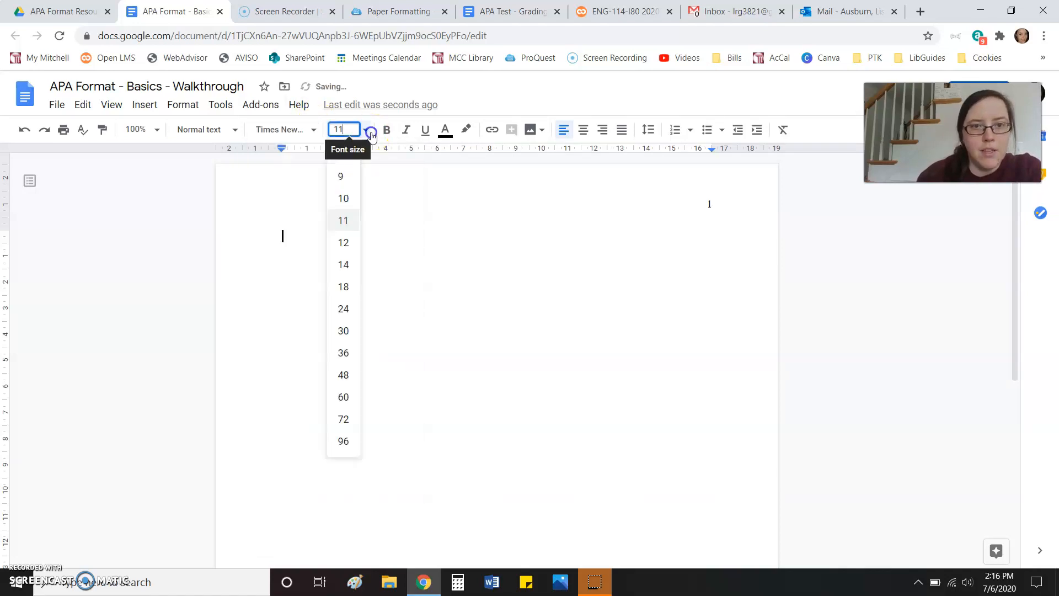
pyautogui.click(347, 247)
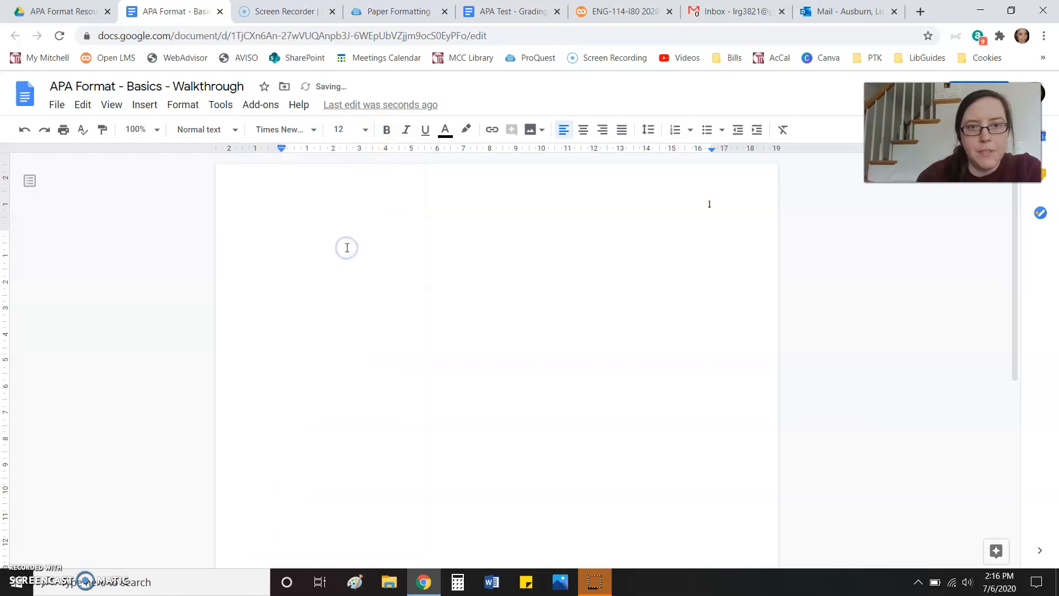
pyautogui.click(582, 130)
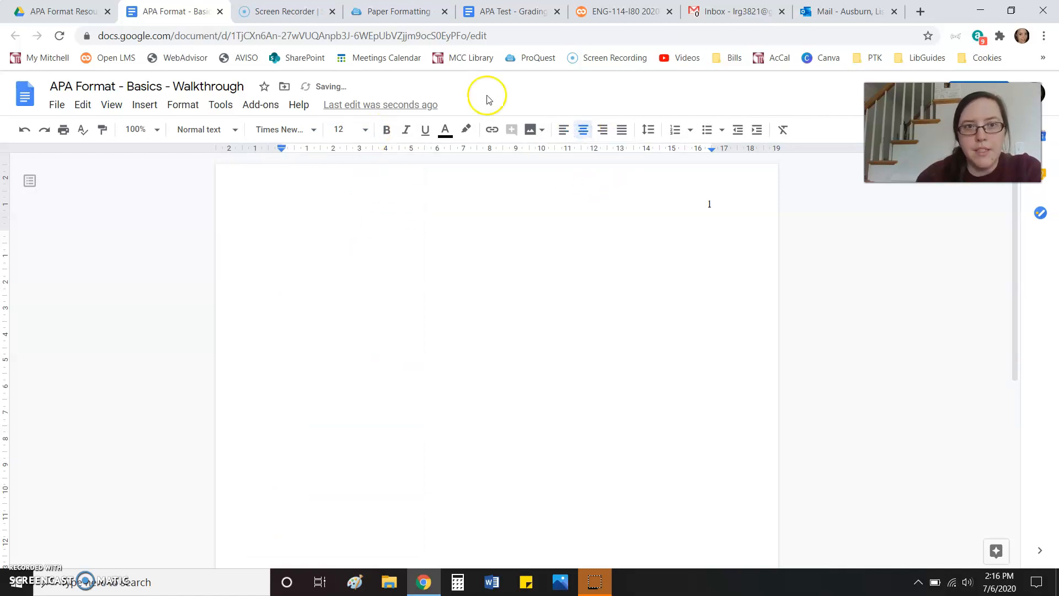
# Step: Examine the sample title page in the paper formatting guide and return to the document
pyautogui.moveTo(397, 11); pyautogui.dragTo(287, 11)
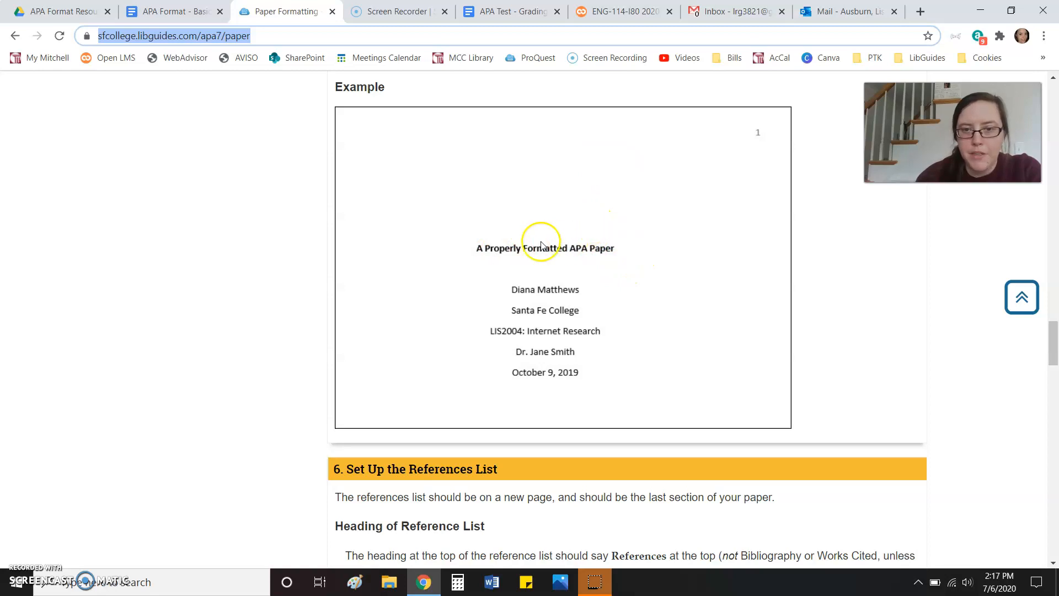
pyautogui.click(174, 11)
pyautogui.press('Return')
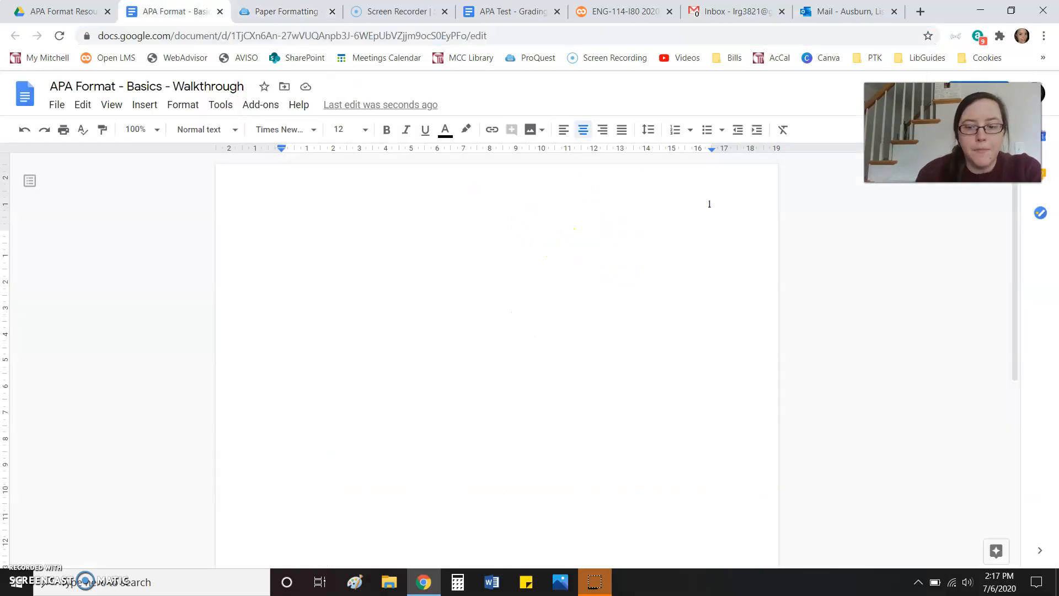
pyautogui.hotkey('ctrl', 'shift', 'l')
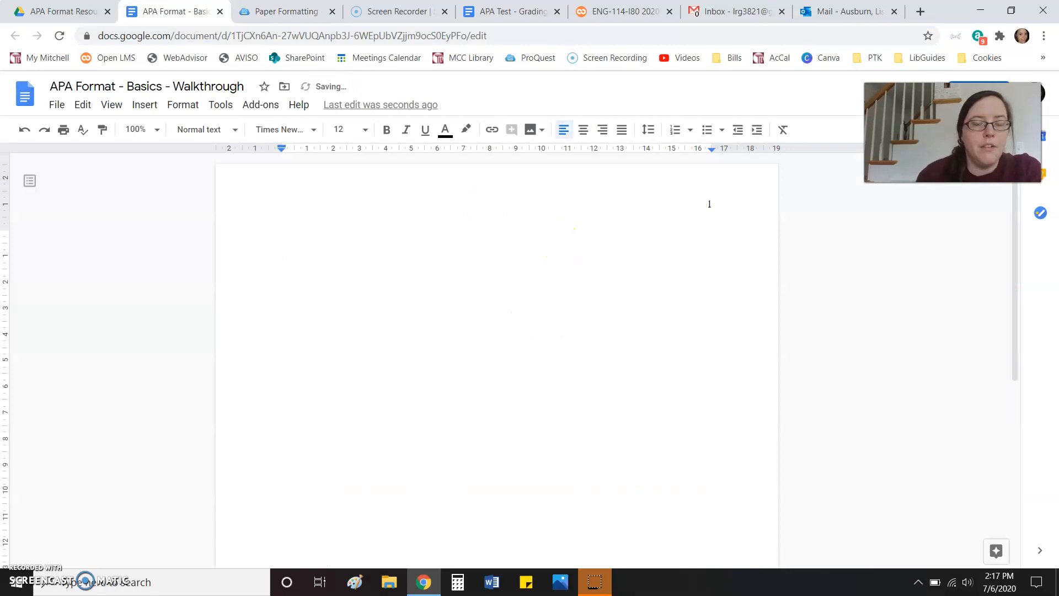
pyautogui.press('BackSpace')
pyautogui.click(582, 130)
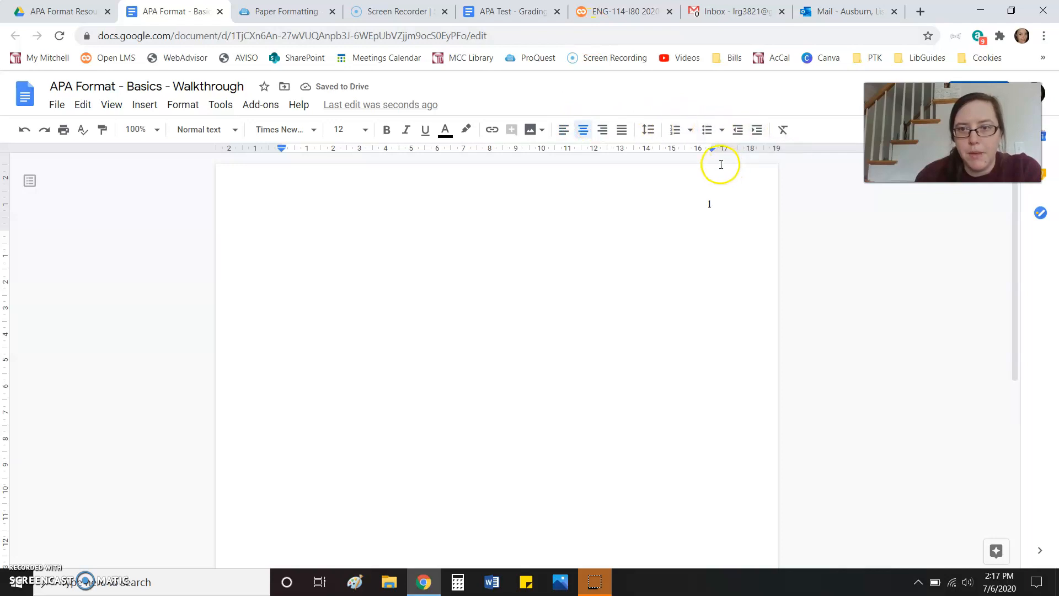
# Step: Set the line spacing to double and add blank lines above the title's position on the page
pyautogui.click(647, 130)
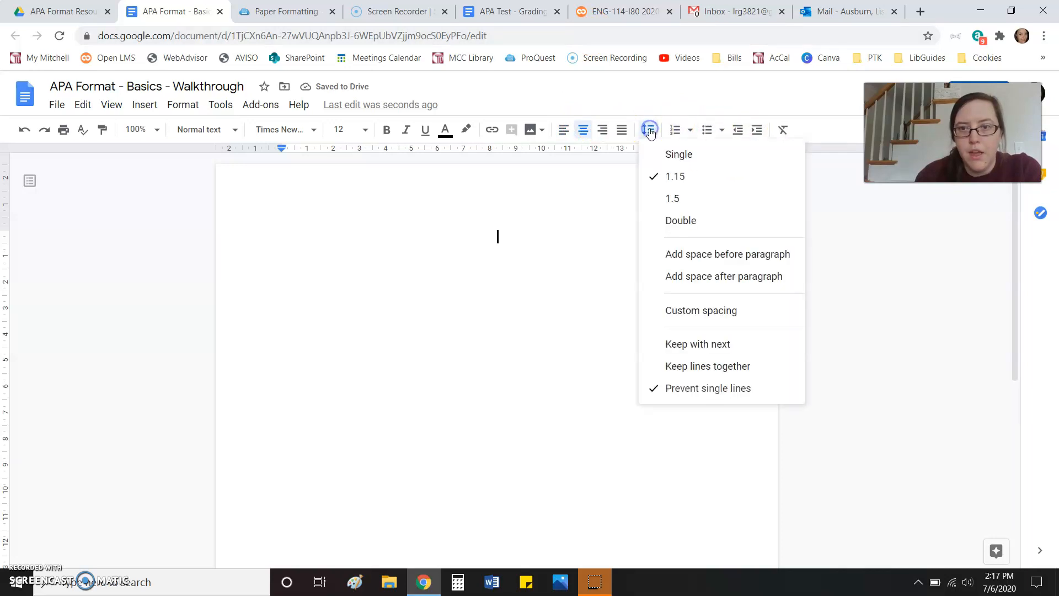
pyautogui.click(667, 220)
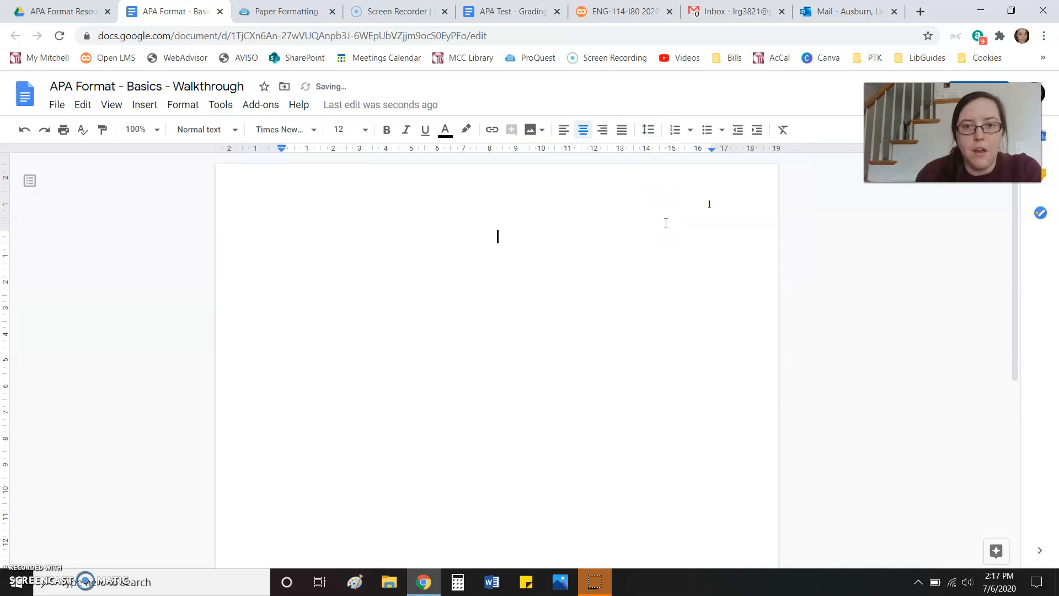
pyautogui.press('Return')
pyautogui.press('Return')
pyautogui.press('Return')
pyautogui.press('Return')
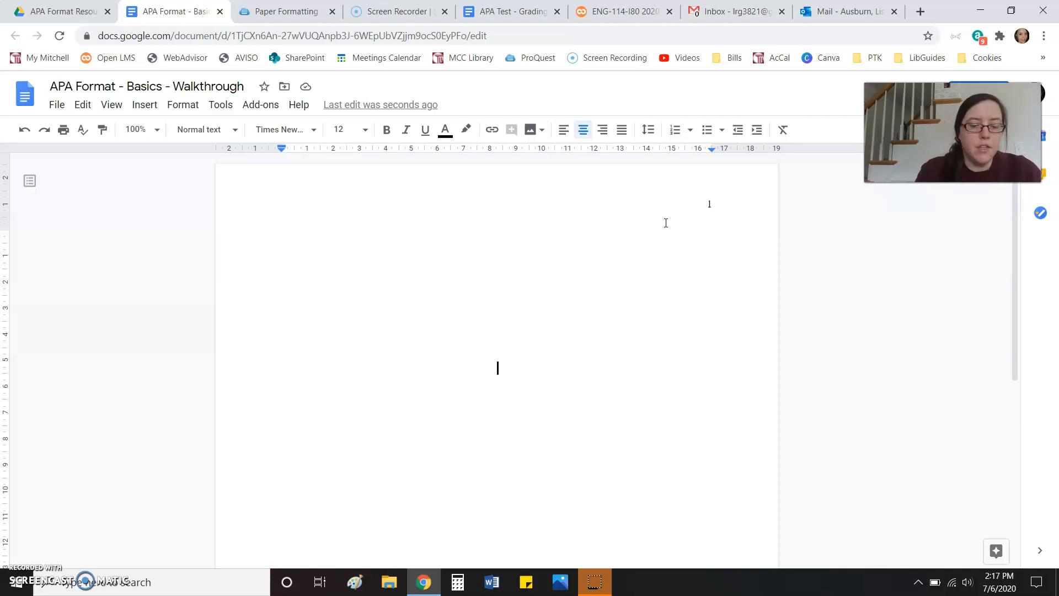
# Step: Enter the paper title "Title of My Paper" in bold and start a new line below it
pyautogui.click(386, 130)
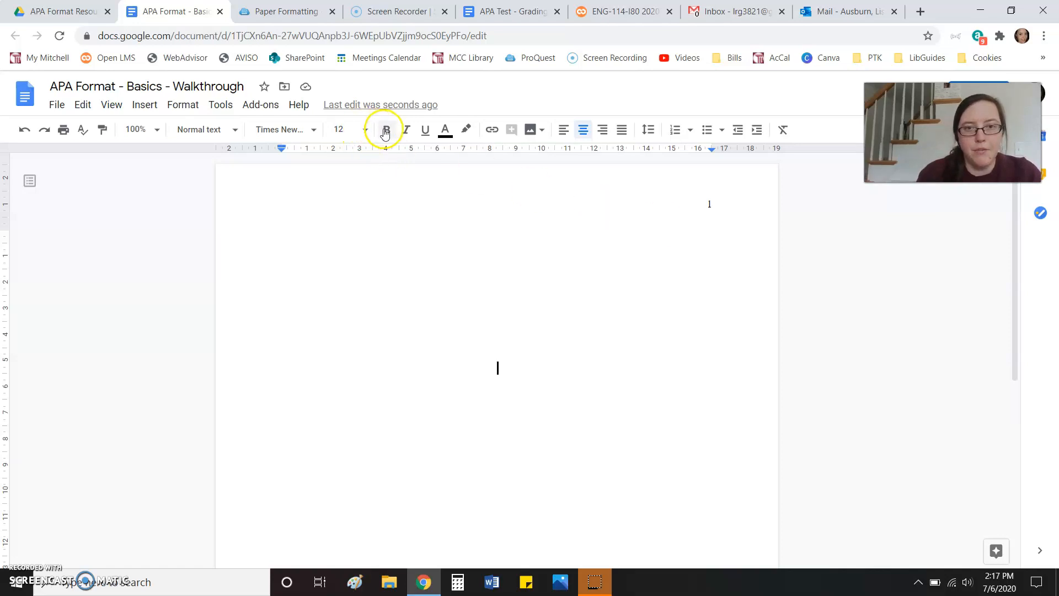
pyautogui.write('Title ')
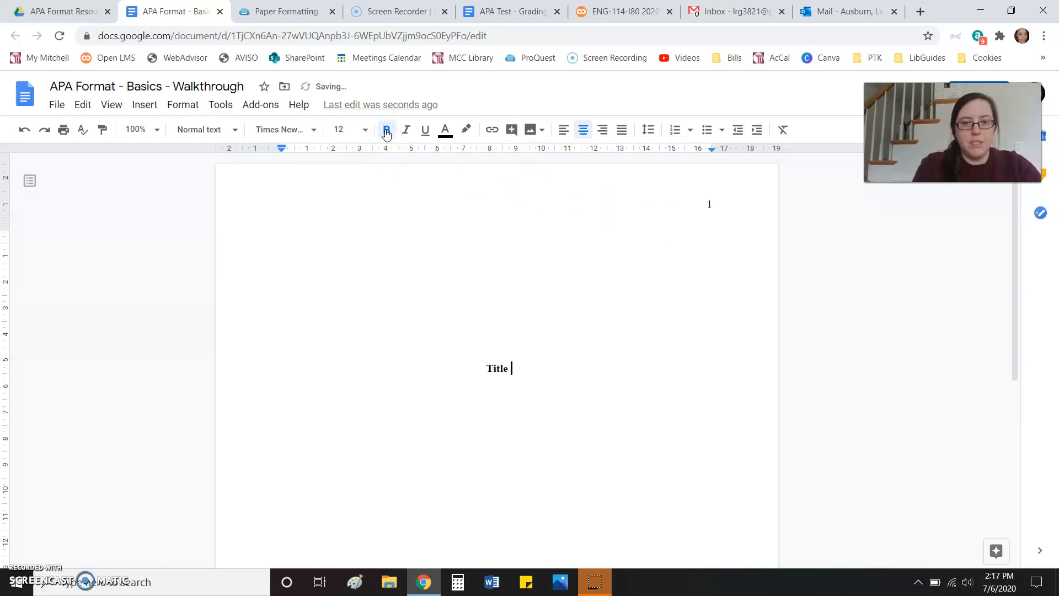
pyautogui.write('of My Paper')
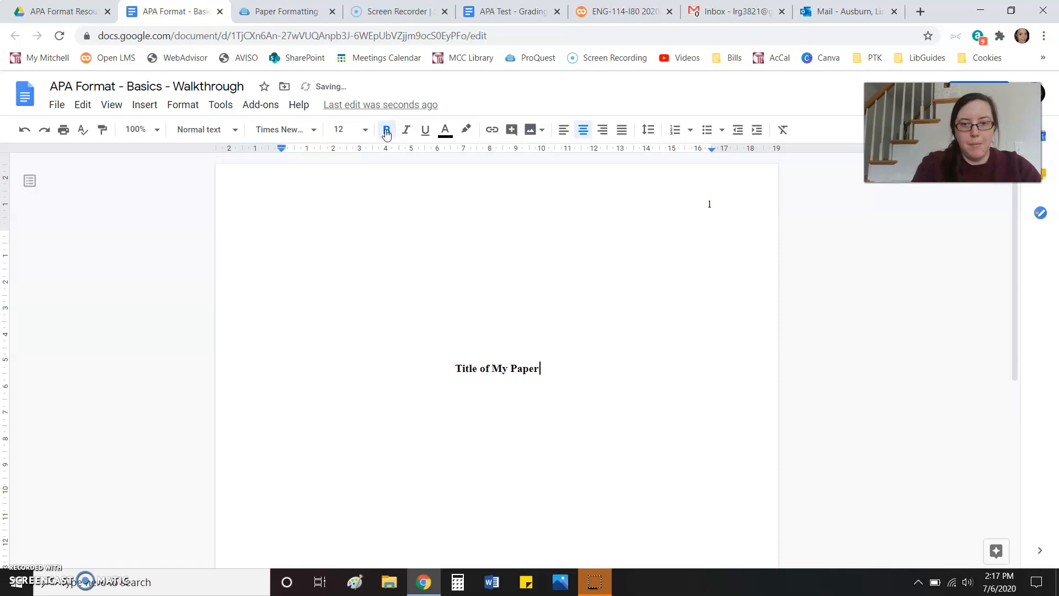
pyautogui.press('Return')
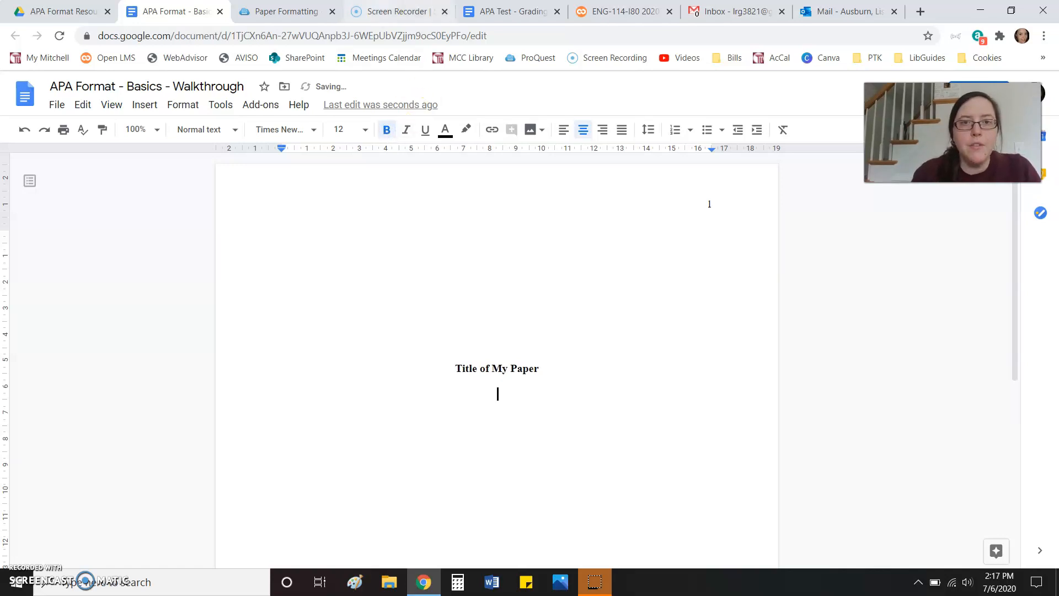
# Step: Check the spacing on the guide's sample title page and leave a blank line below the title
pyautogui.click(287, 12)
pyautogui.click(398, 329)
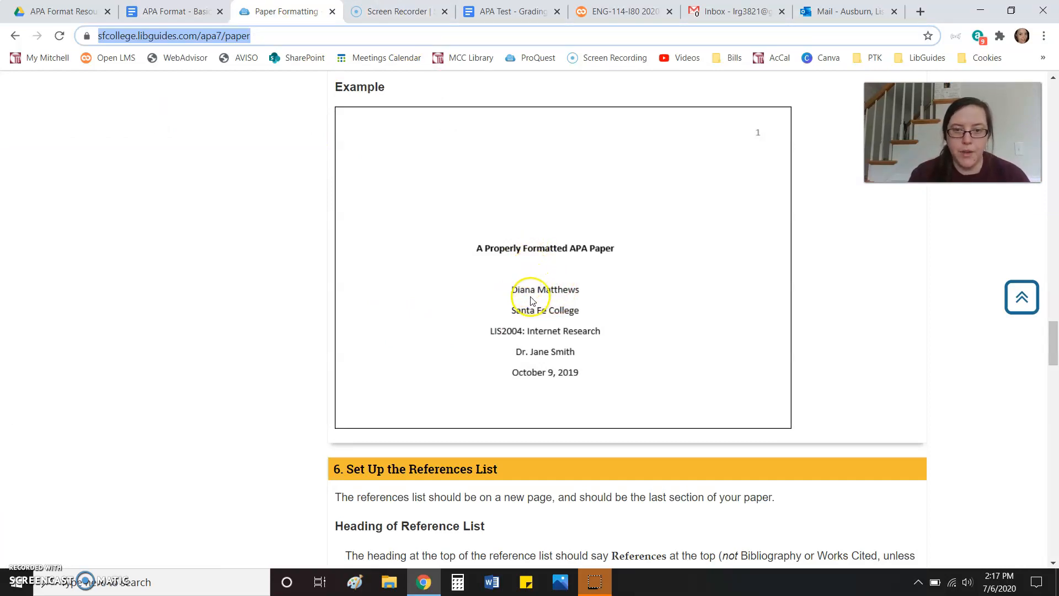
pyautogui.click(183, 12)
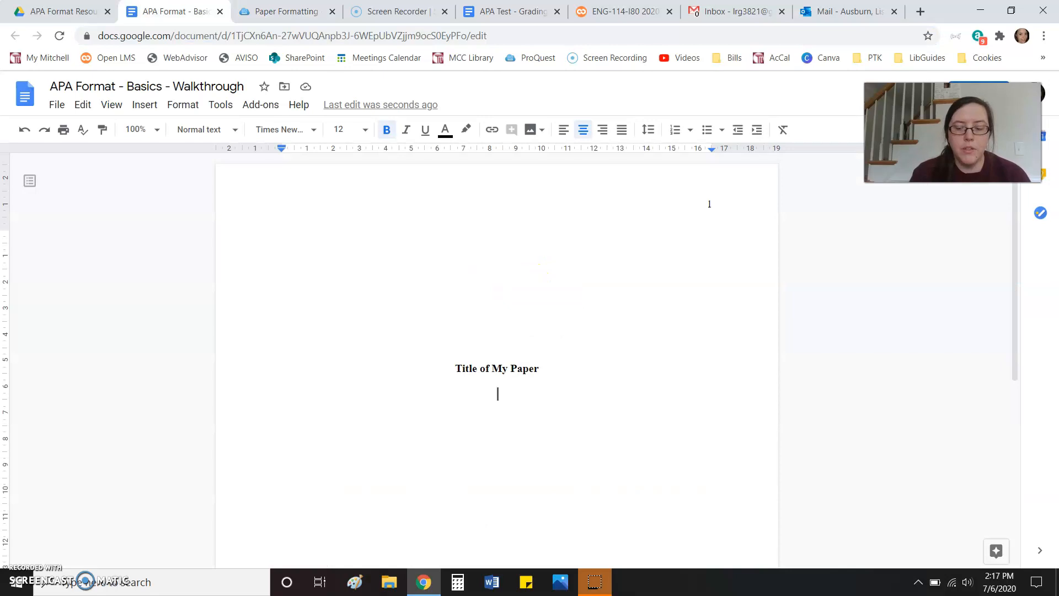
pyautogui.press('Return')
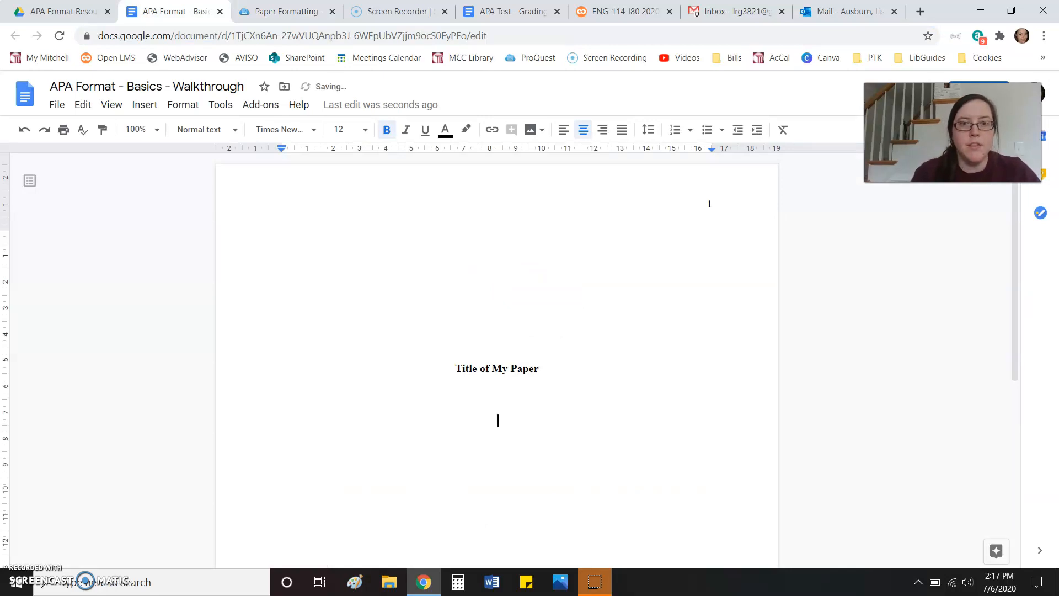
# Step: Check the guide's sample again and enter the author line "My Name" without bold
pyautogui.click(301, 10)
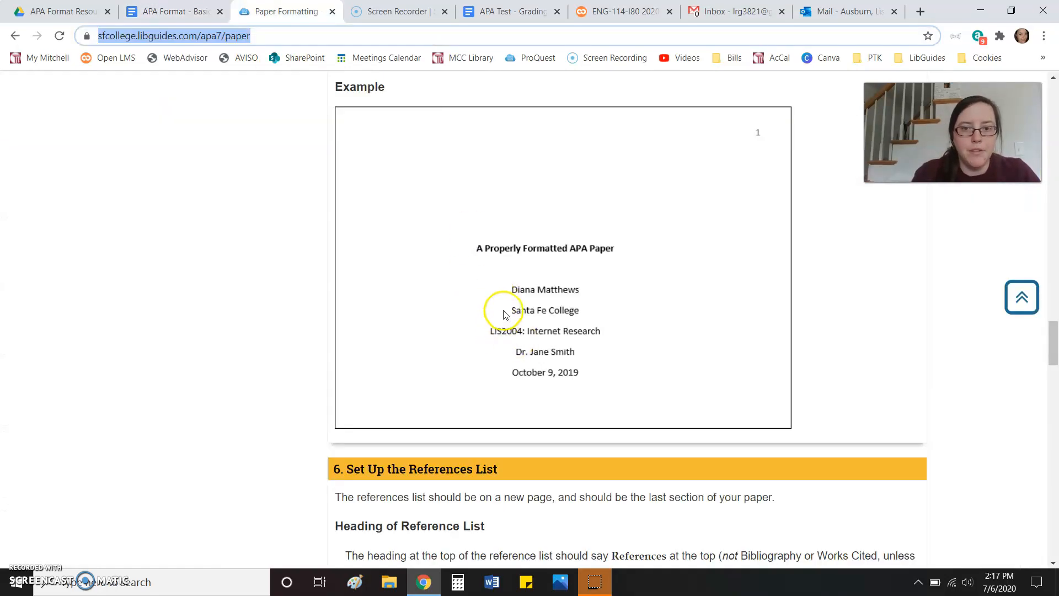
pyautogui.click(182, 12)
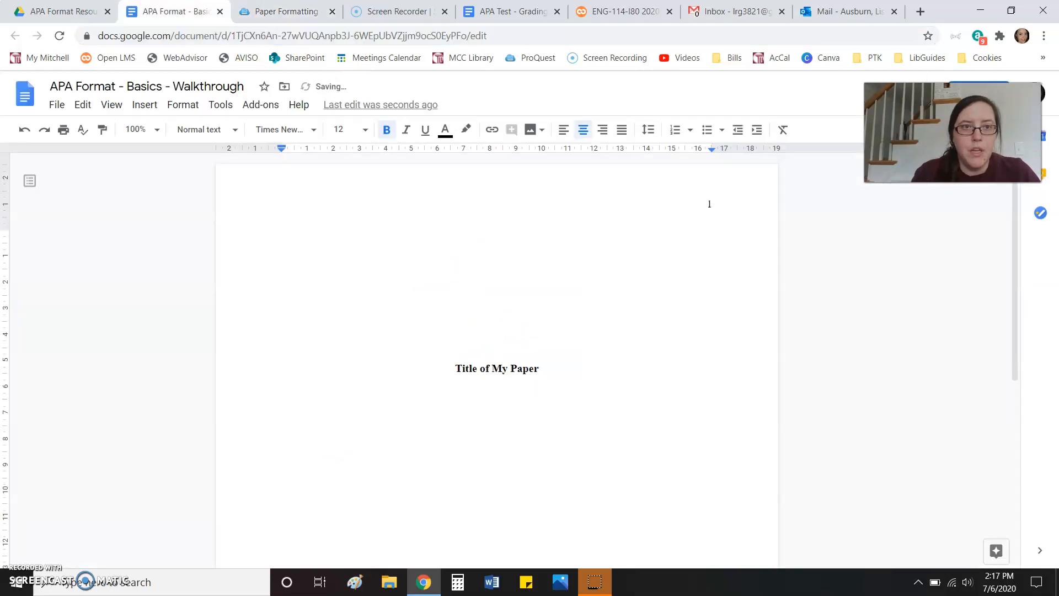
pyautogui.click(387, 129)
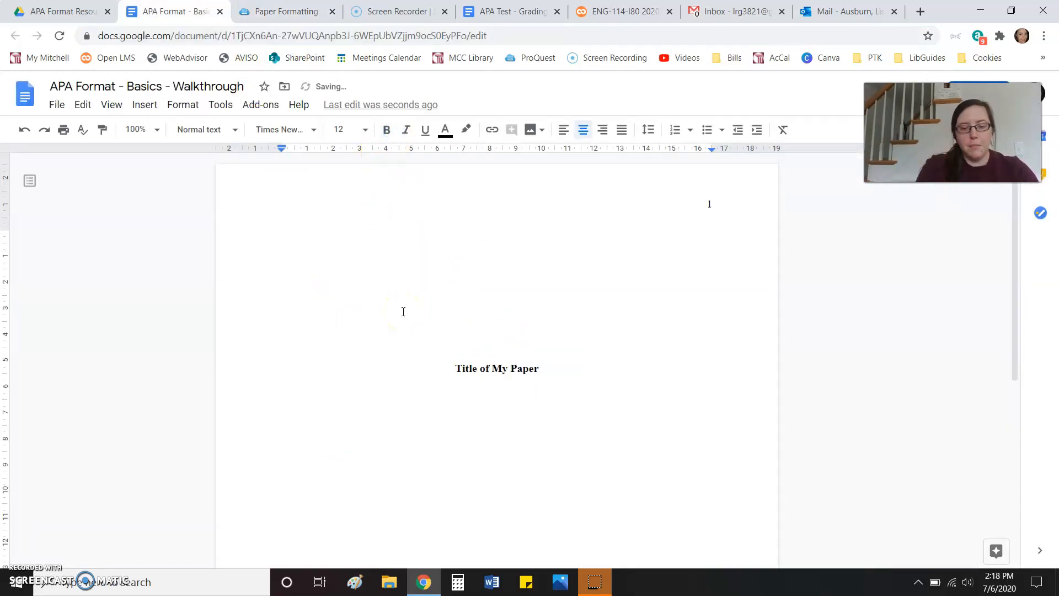
pyautogui.write('My Name')
pyautogui.press('Return')
# Step: Consult the guide's sample and enter "English Department, Mitchell Community College" as the affiliation line below the author line
pyautogui.click(318, 14)
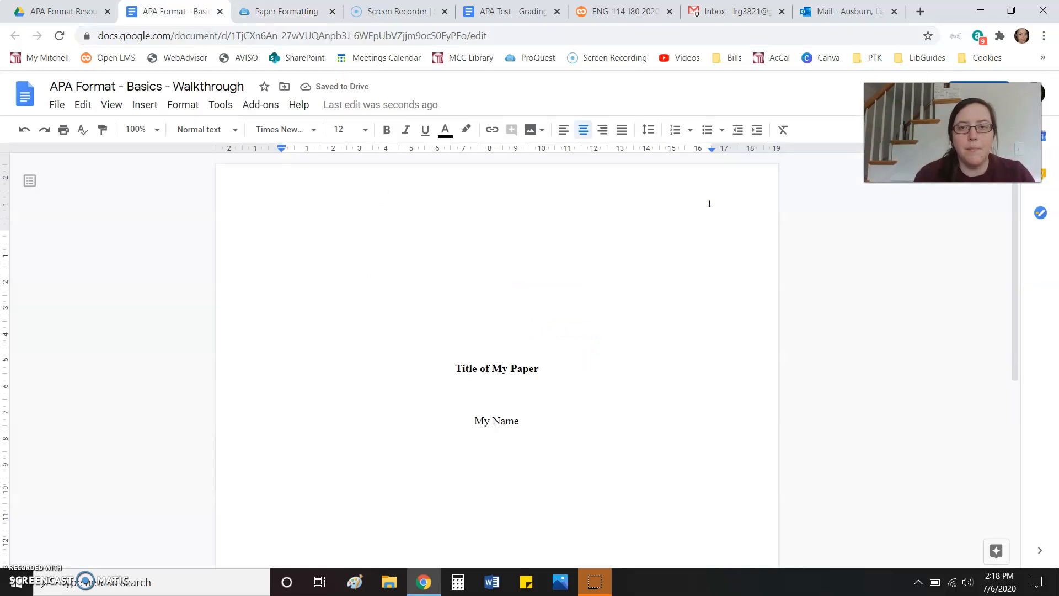
pyautogui.write('English Department, ')
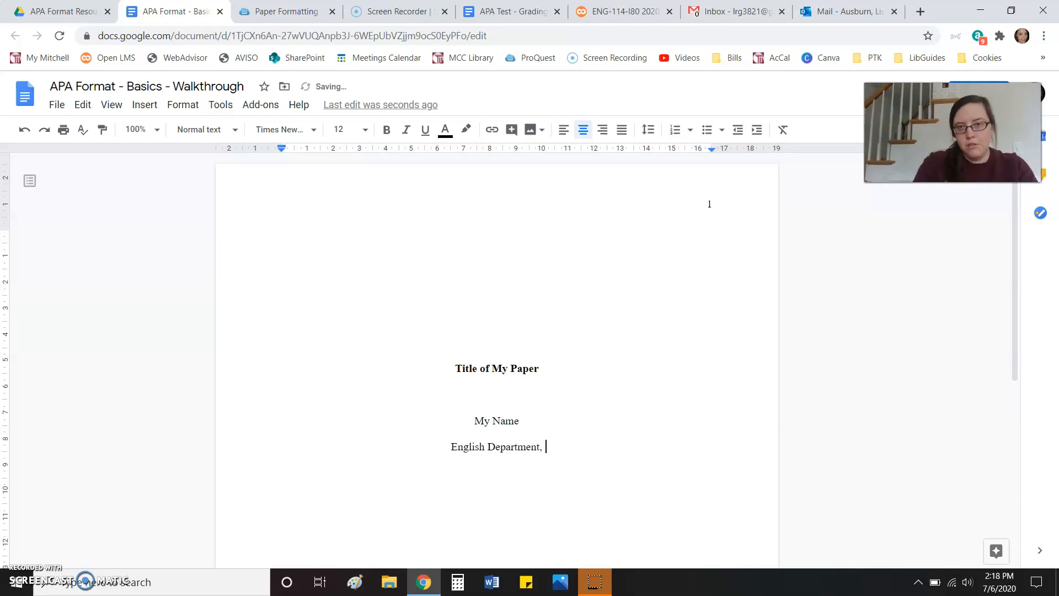
pyautogui.write('Mitchell c')
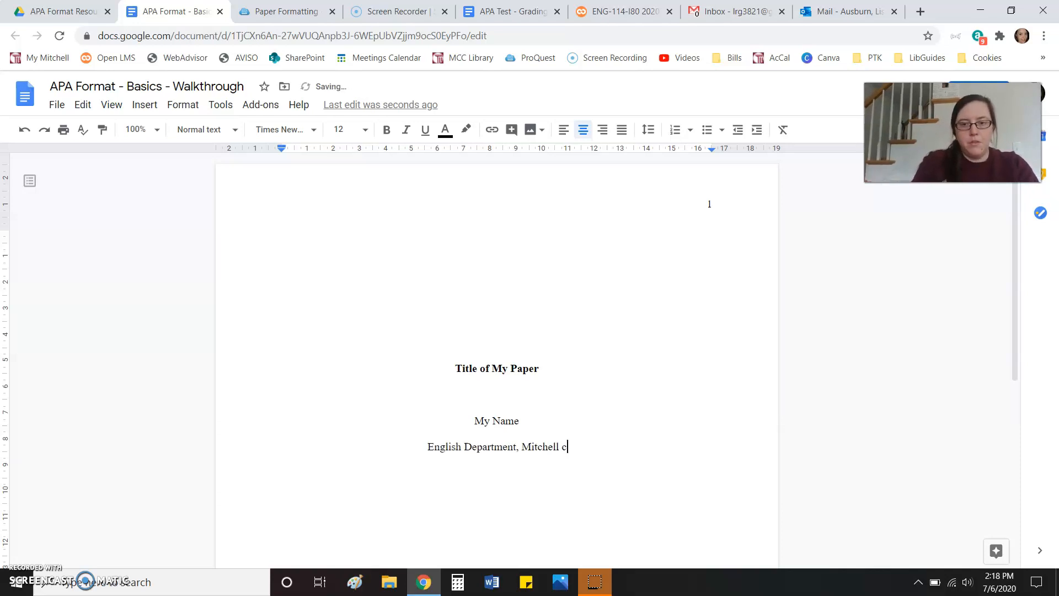
pyautogui.press('BackSpace')
pyautogui.write('Comm')
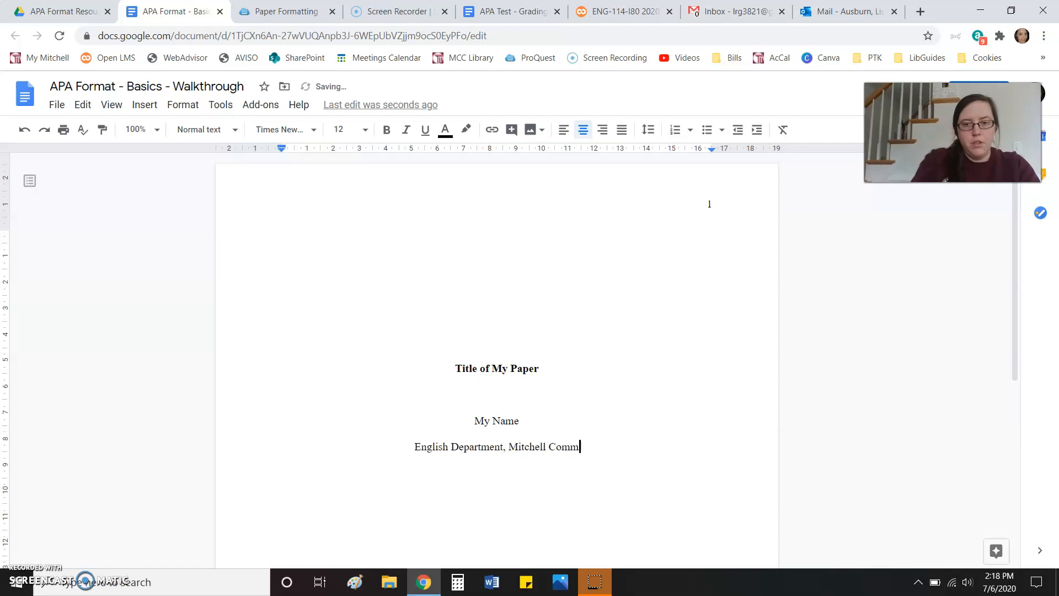
pyautogui.write('unity College')
pyautogui.press('Return')
# Step: Check the guide's sample title page and enter the course line "ENG 114: Name of Course" below the affiliation line
pyautogui.click(247, 8)
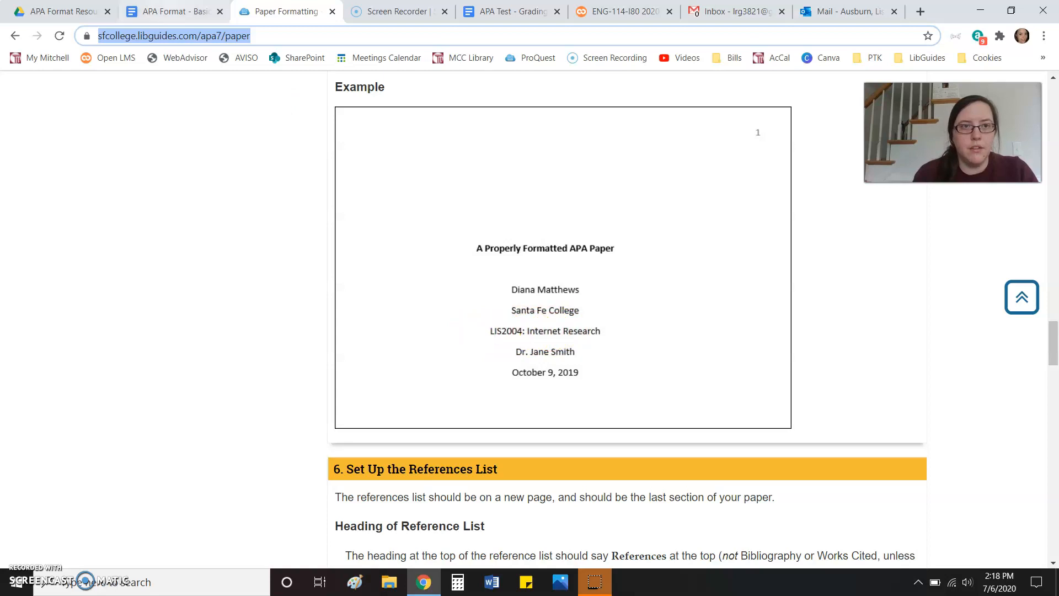
pyautogui.click(175, 12)
pyautogui.write('ENG 114: ')
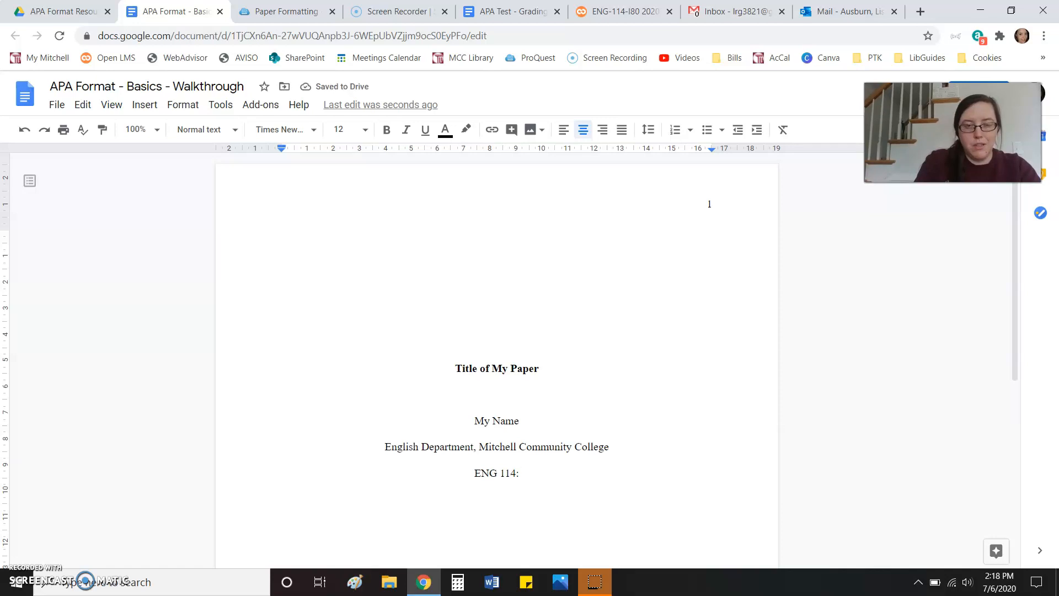
pyautogui.write('Na')
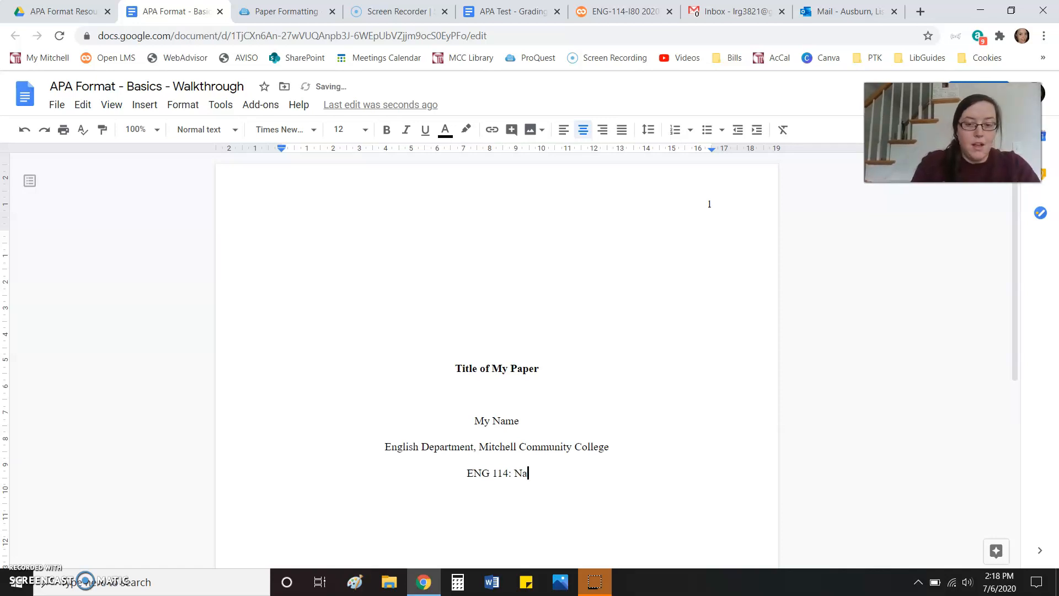
pyautogui.write('me of Course')
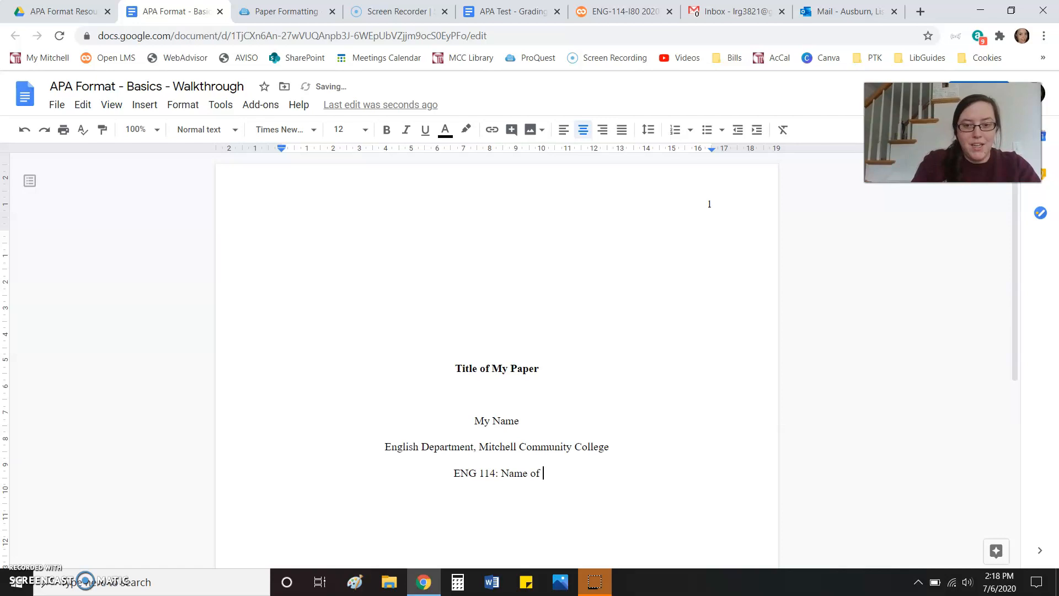
pyautogui.press('Return')
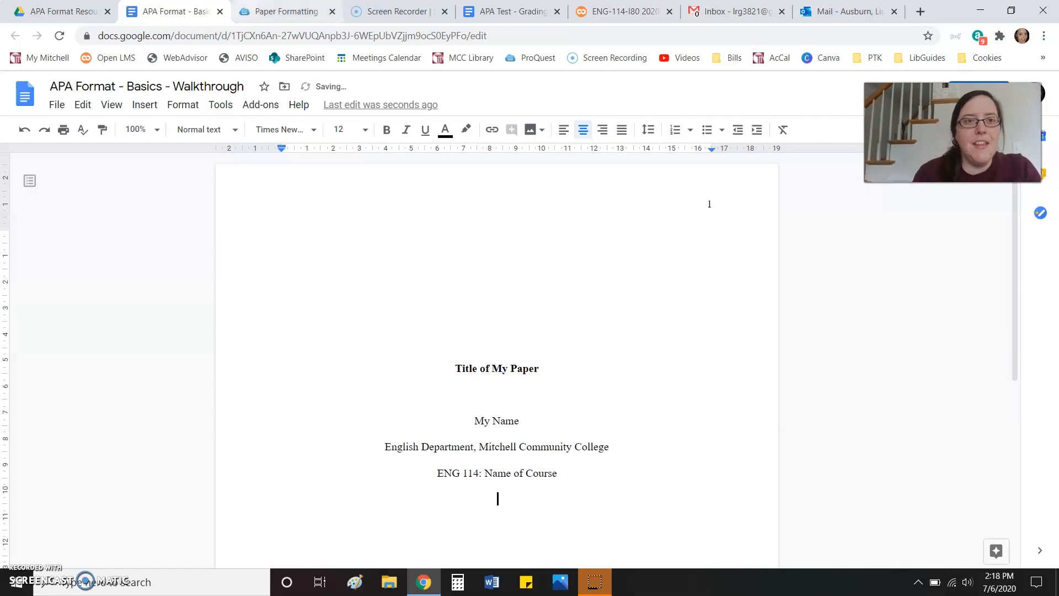
# Step: Consult the guide's sample title page and enter the instructor's surname on the line below the course
pyautogui.click(287, 12)
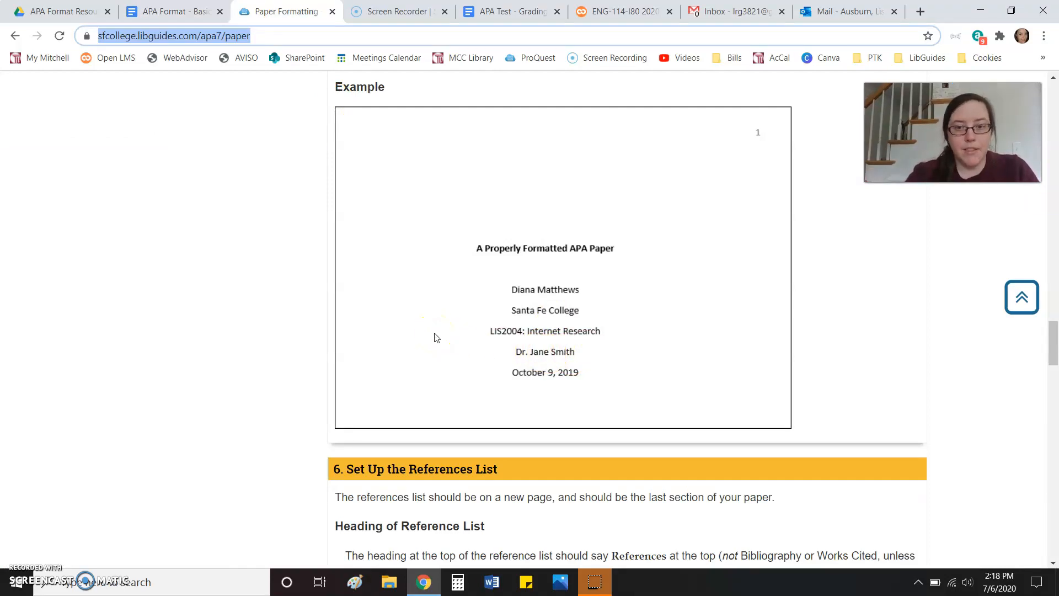
pyautogui.hotkey('ctrl', 'shift', 'Tab')
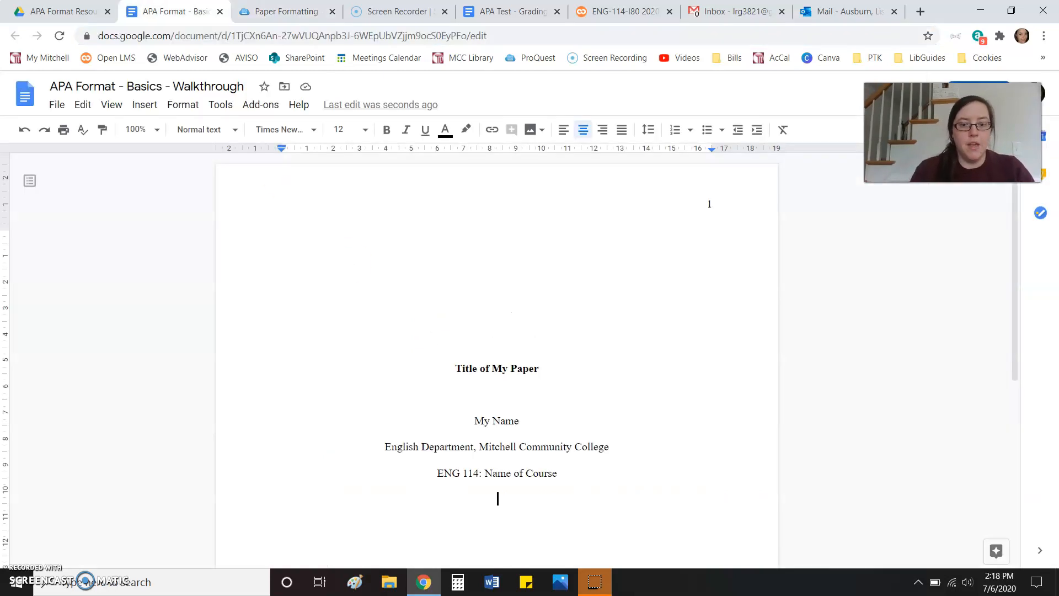
pyautogui.write('Ausburn')
pyautogui.press('Return')
# Step: Consult the guide's sample again and enter the date "July 6, 2020" below the instructor line
pyautogui.hotkey('ctrl', 'Tab')
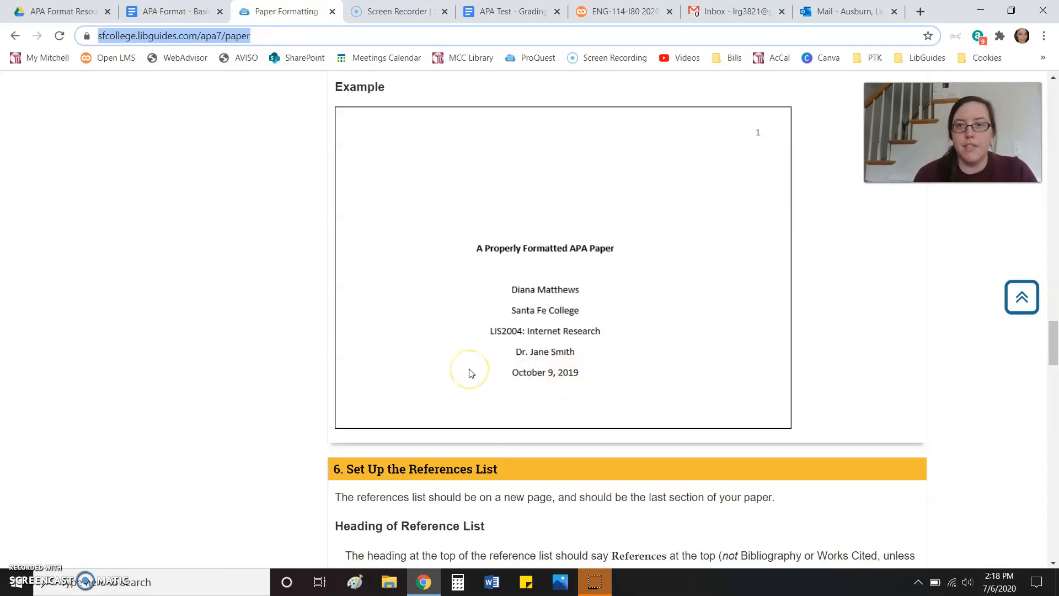
pyautogui.hotkey('ctrl', 'shift', 'Tab')
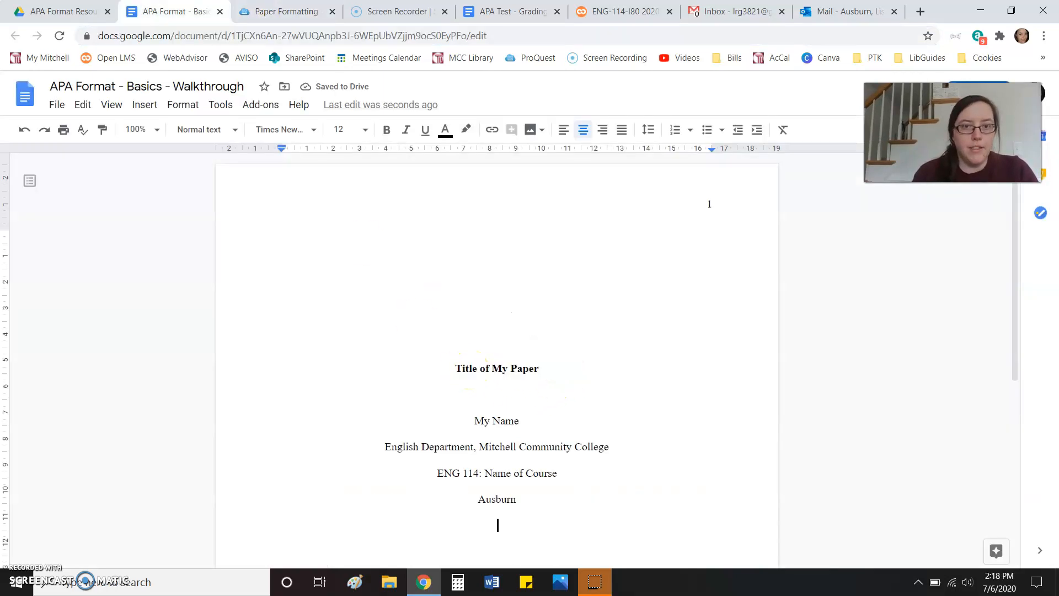
pyautogui.write('July 6, 2020')
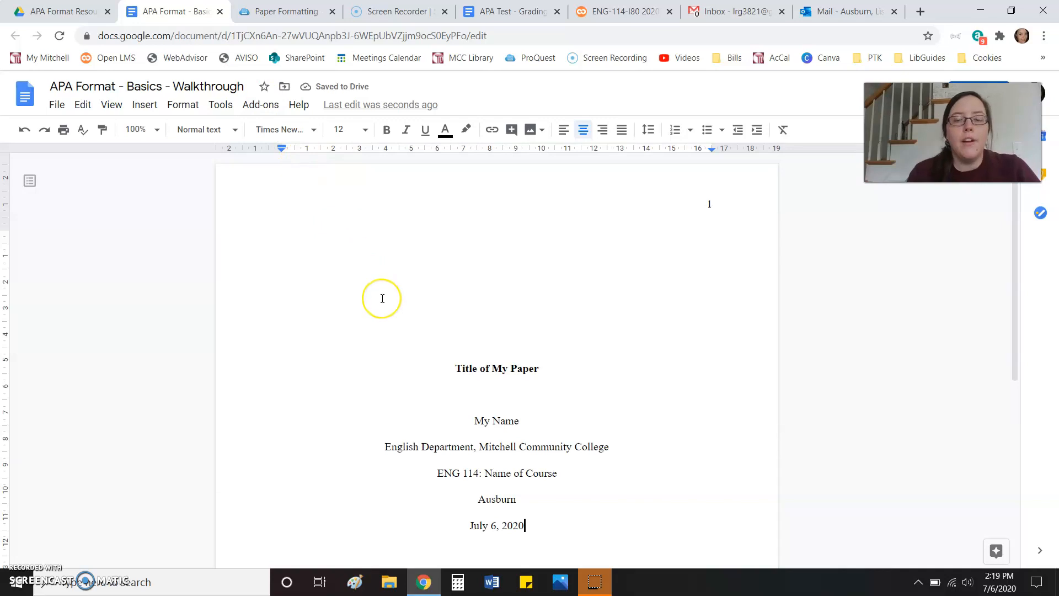
# Step: Insert a page break after the date at the end of the title page
pyautogui.scroll(-1, 382, 298)
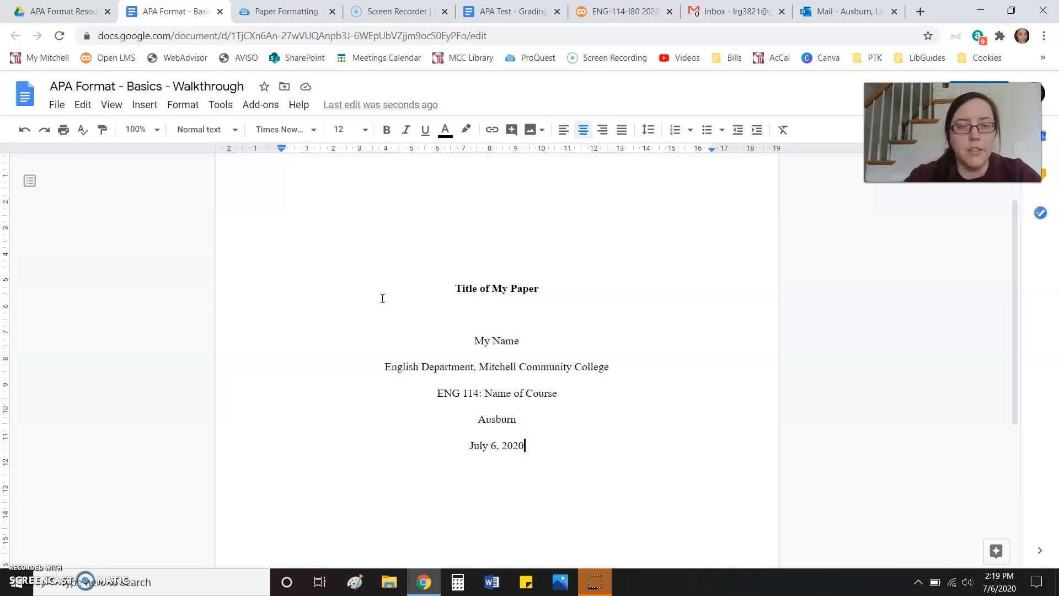
pyautogui.click(151, 107)
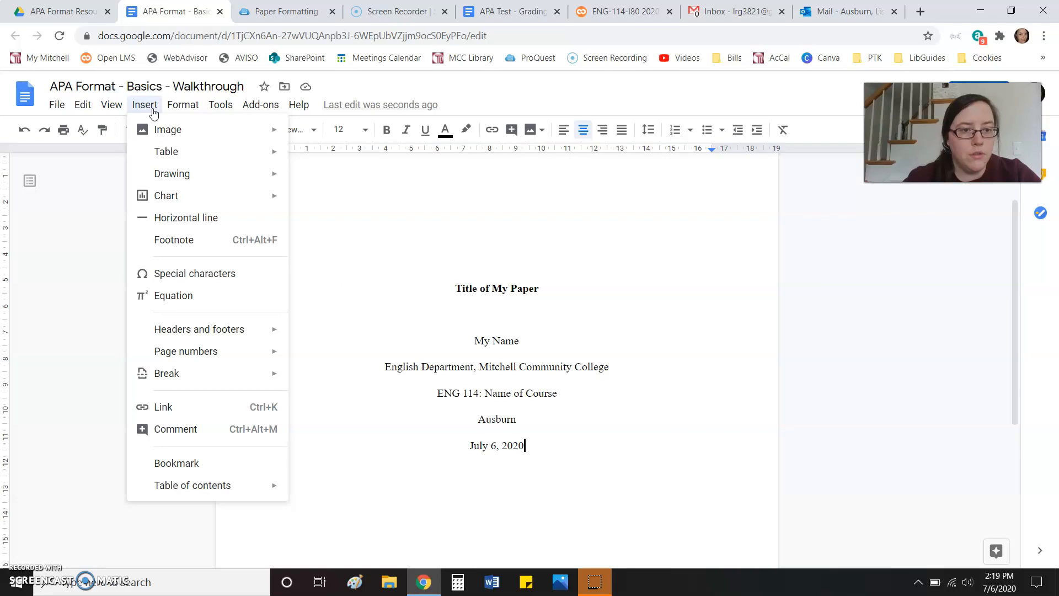
pyautogui.moveTo(208, 377)
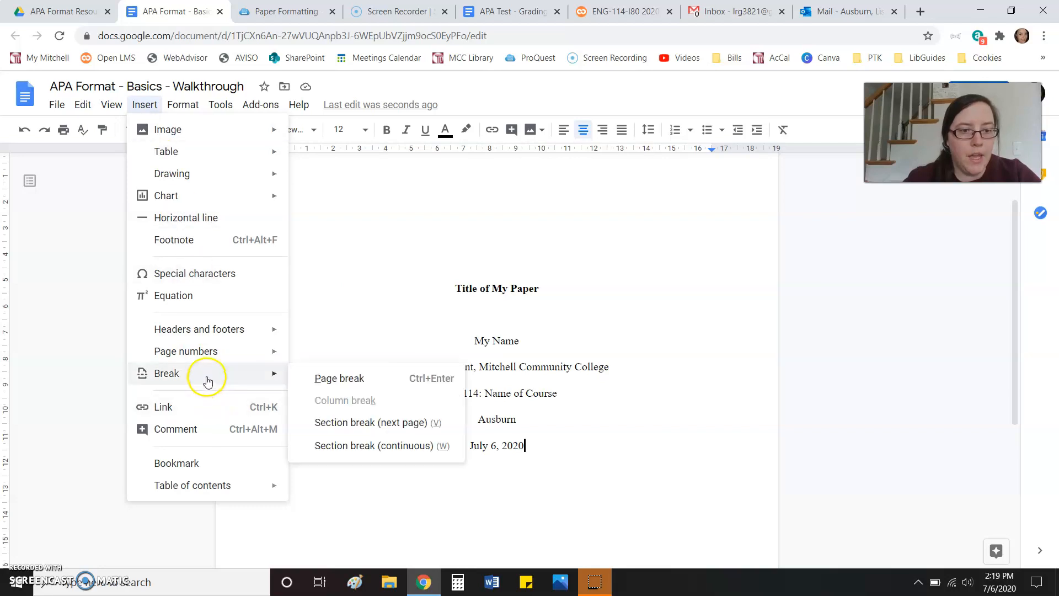
pyautogui.click(309, 386)
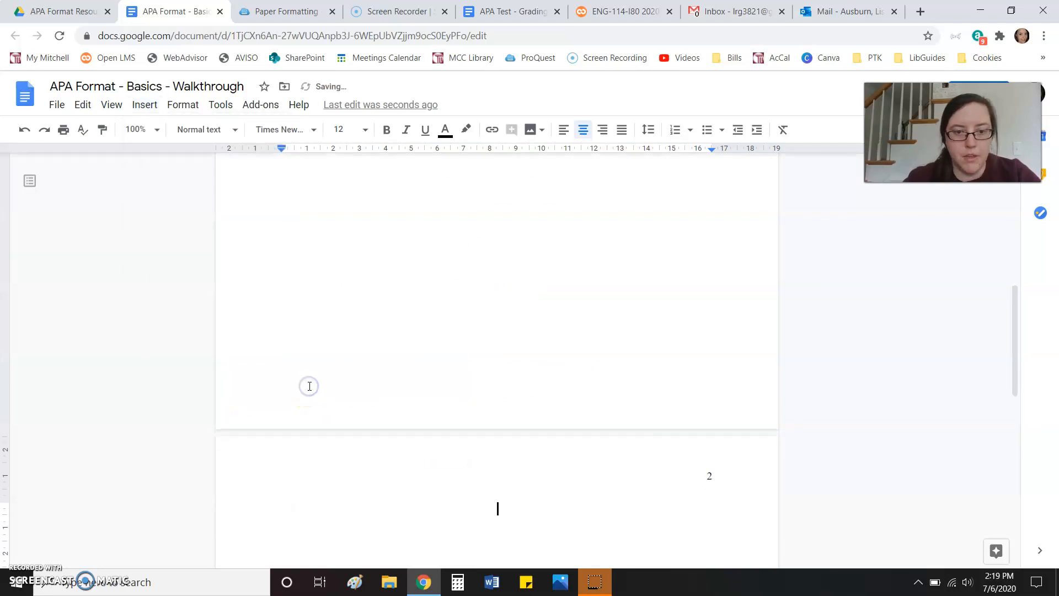
# Step: Enter the bold, centered heading "Abstract" on page 2 and start a new line below it without bold
pyautogui.scroll(-4, 310, 386)
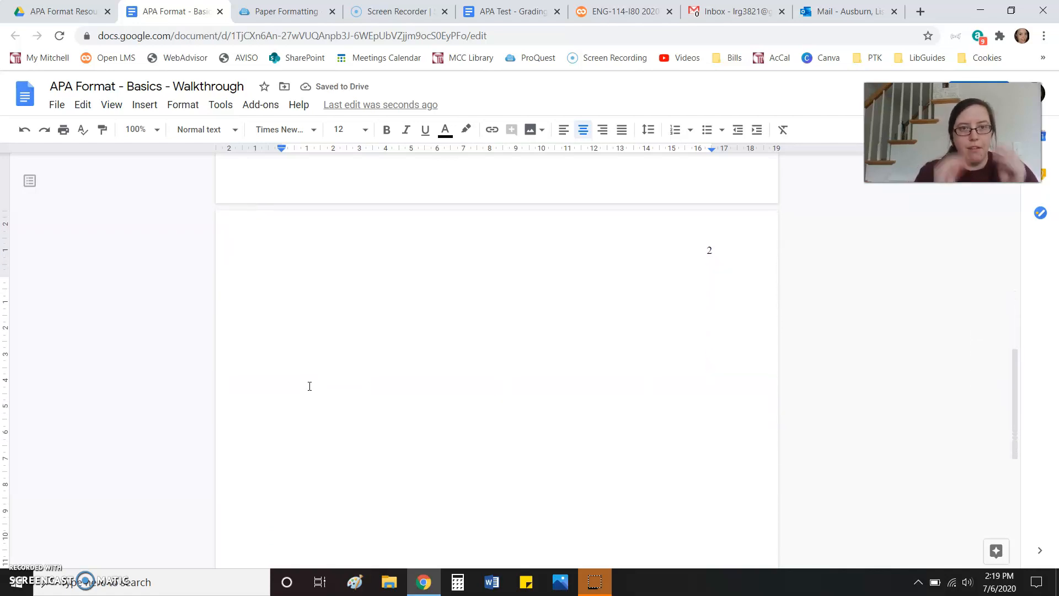
pyautogui.hotkey('ctrl', 'b')
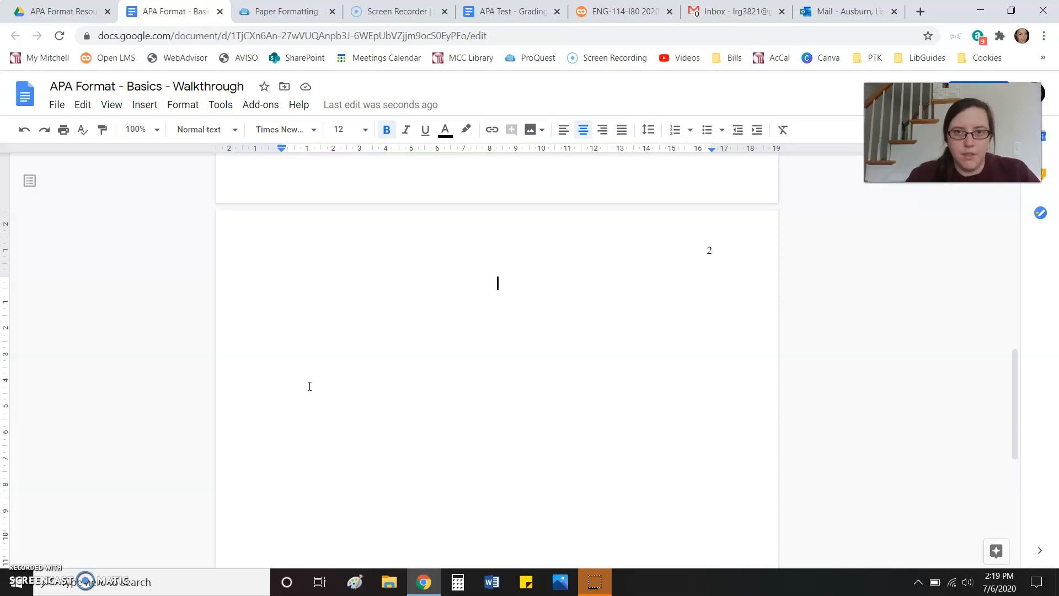
pyautogui.write('Ab')
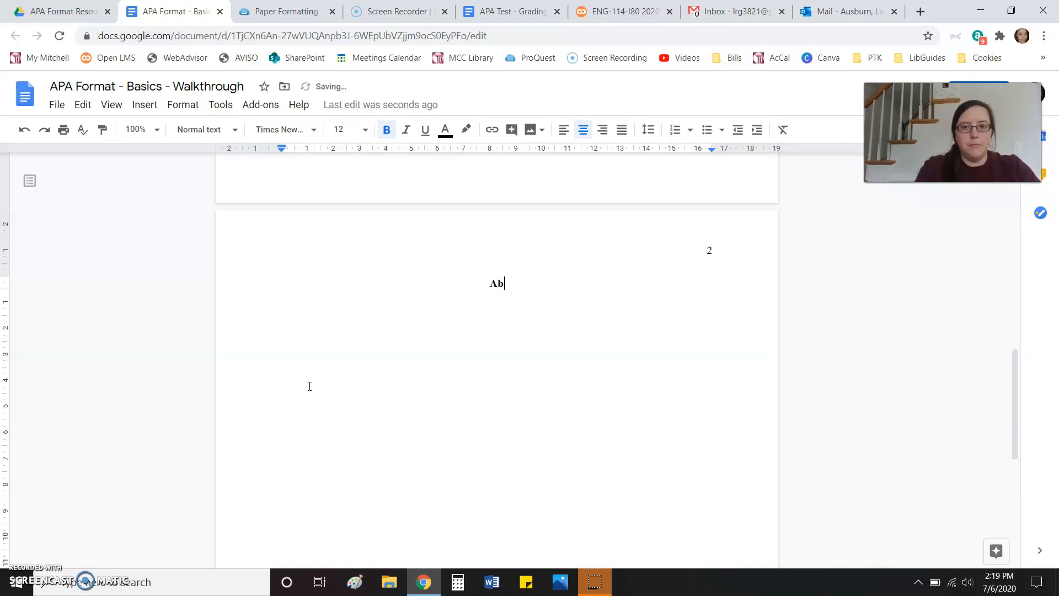
pyautogui.write('stract')
pyautogui.hotkey('ctrl', 'b')
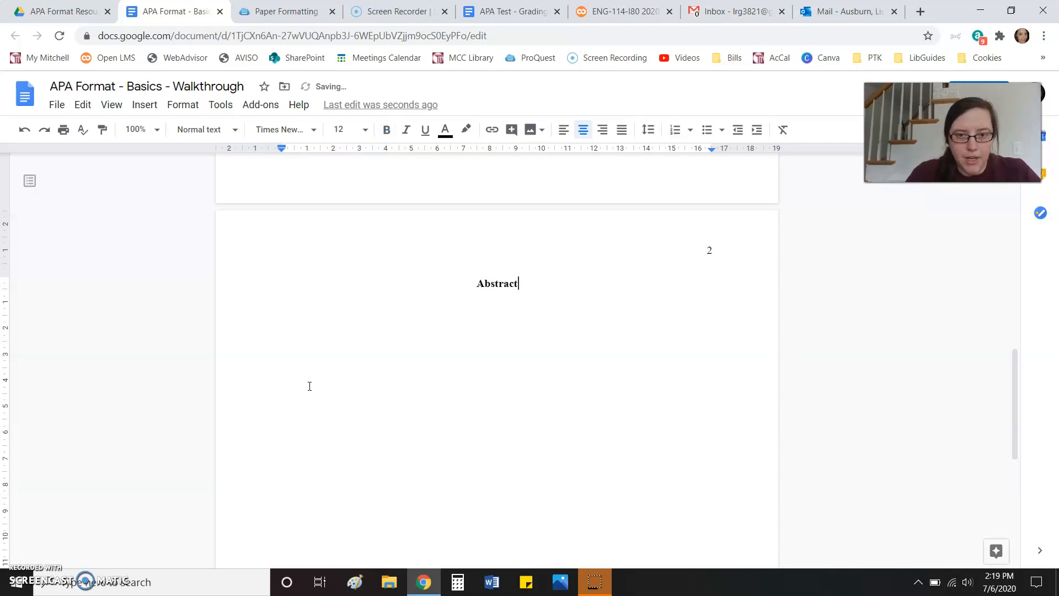
pyautogui.press('Return')
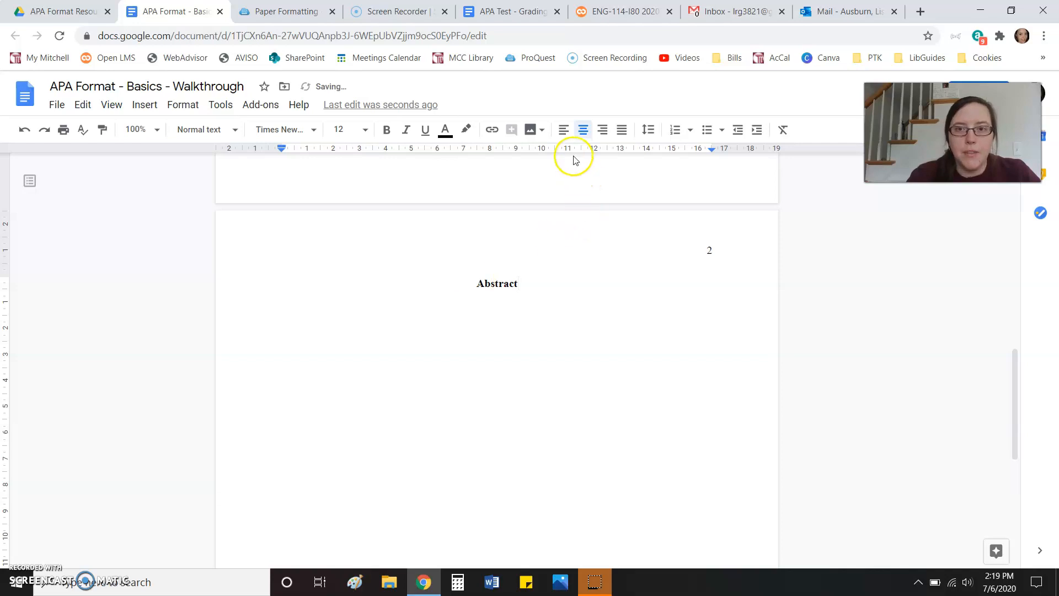
# Step: Left-align the line below the Abstract heading and add an unindented placeholder paragraph of about four lines of repeated "s"
pyautogui.click(564, 130)
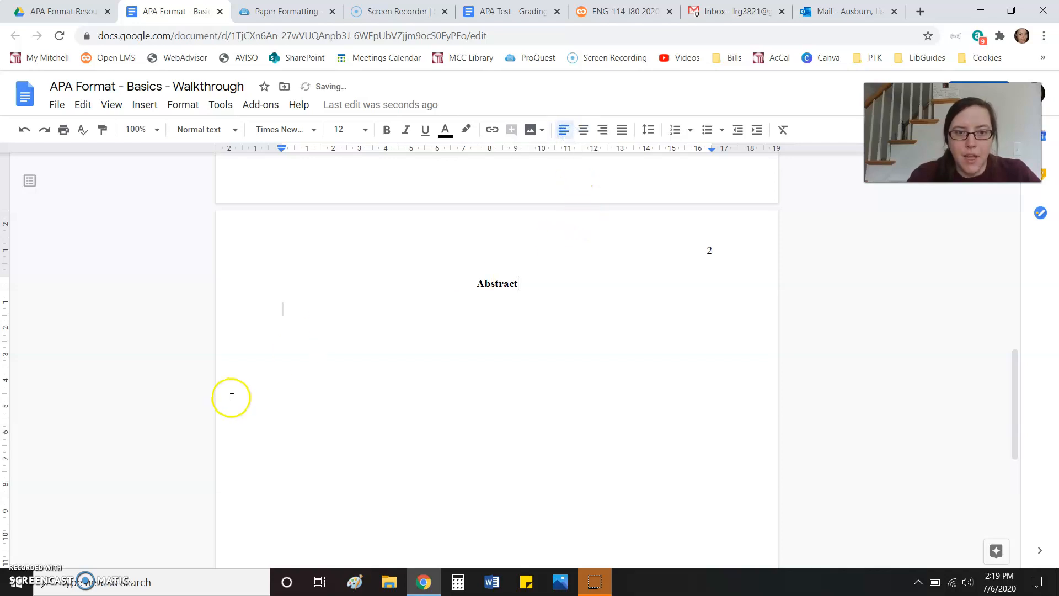
pyautogui.write('sssssssssssssssssssssssssssssssssssssssssssssssssssssssssssssssssssssssssssssssssssssssssssssssssssssssssssssssssssssssssssssssssssssssssssssssssssssssssssssssssssssssssssssssssssssssssssssssssssssssssssssssssssssss')
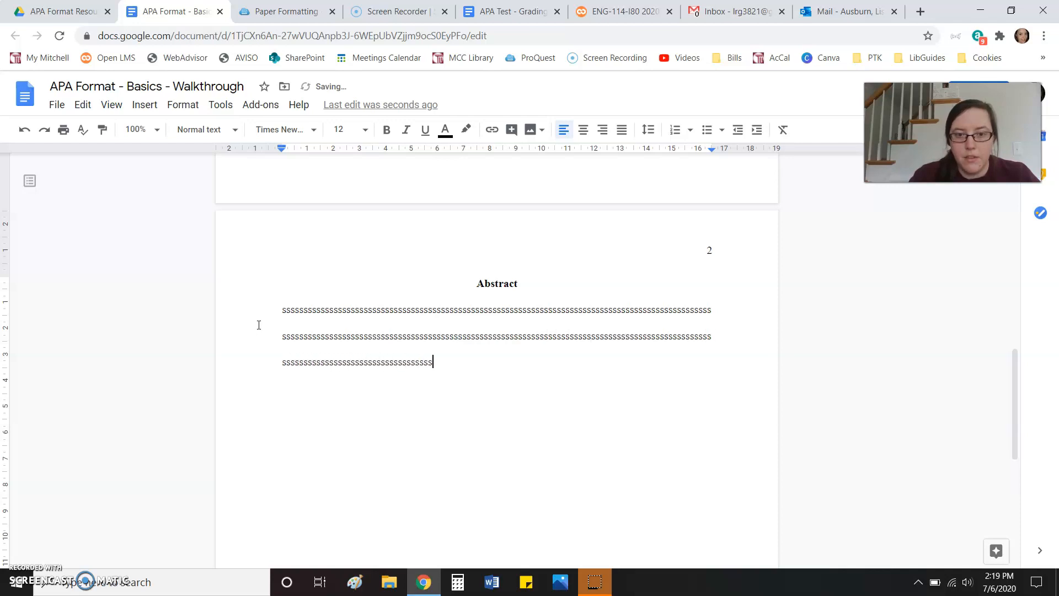
pyautogui.write('sssssssssssssssssssssssssssssssssssssssssssssssssssssssssssssssssssssssssssssssssssssssssss')
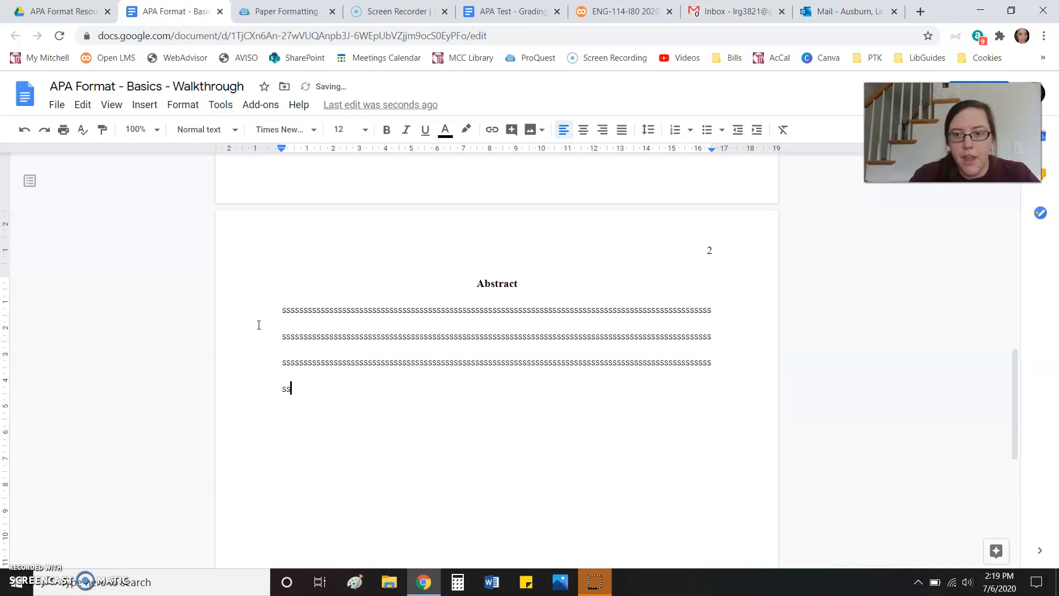
pyautogui.write('sssssssssssssssssssssssssssssssssssssssssssssssss')
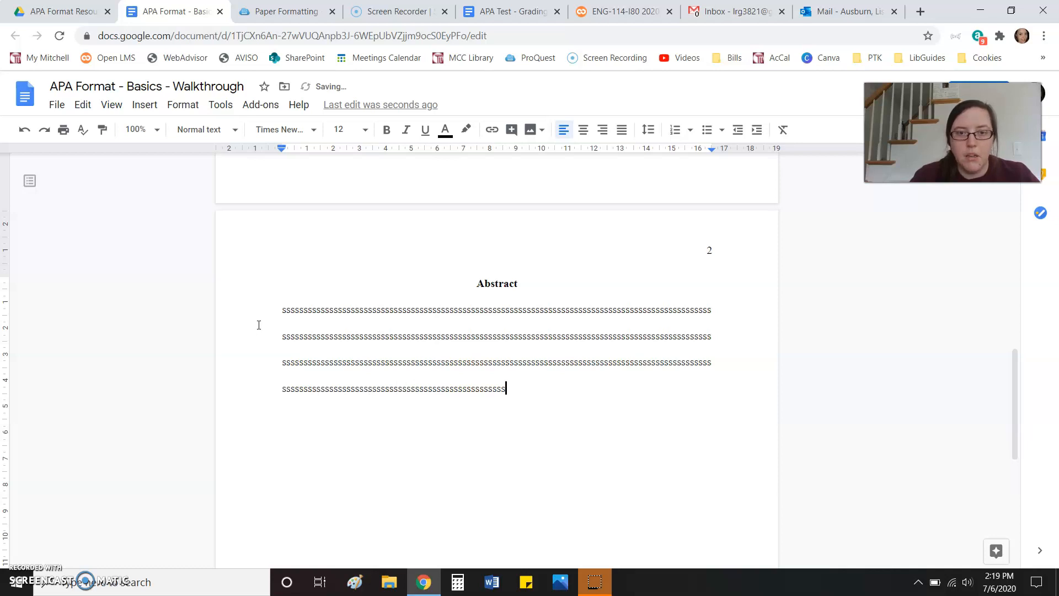
pyautogui.click(249, 255)
pyautogui.write('s')
pyautogui.press('Return')
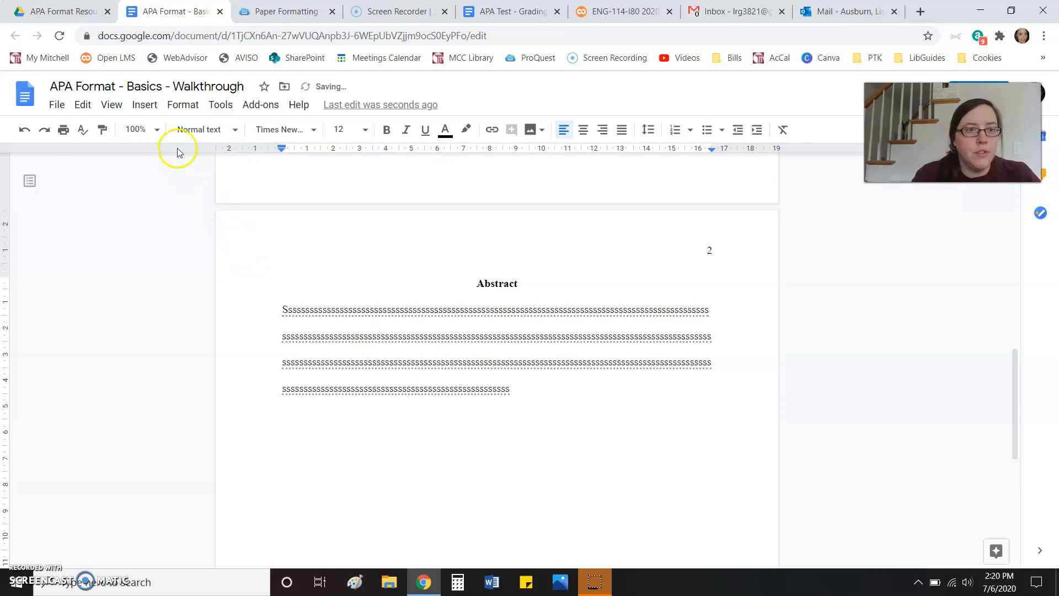
# Step: Insert a page break after the abstract's placeholder paragraph
pyautogui.click(142, 105)
pyautogui.moveTo(177, 372)
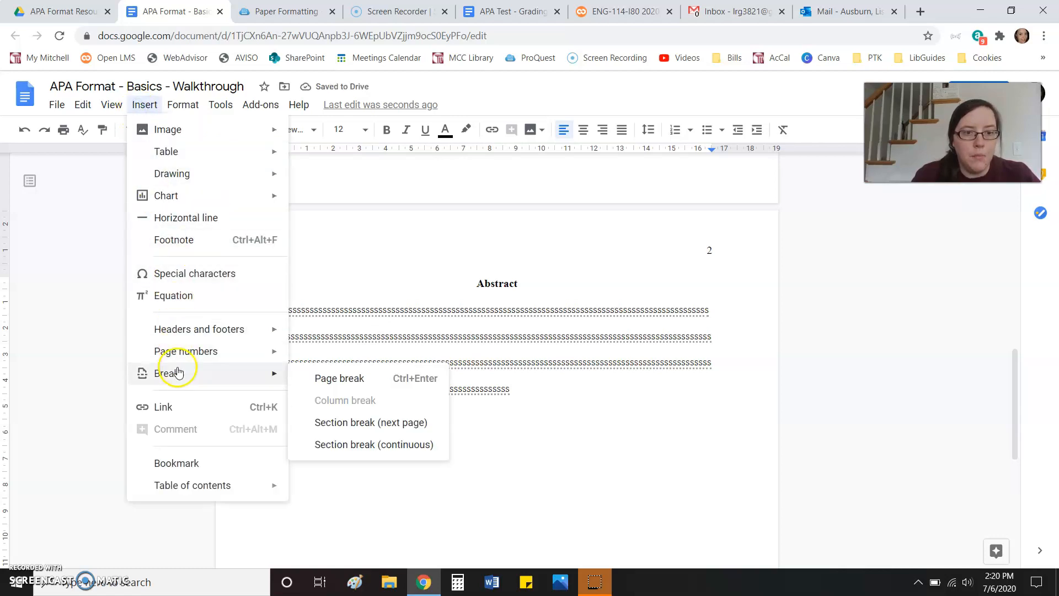
pyautogui.click(307, 379)
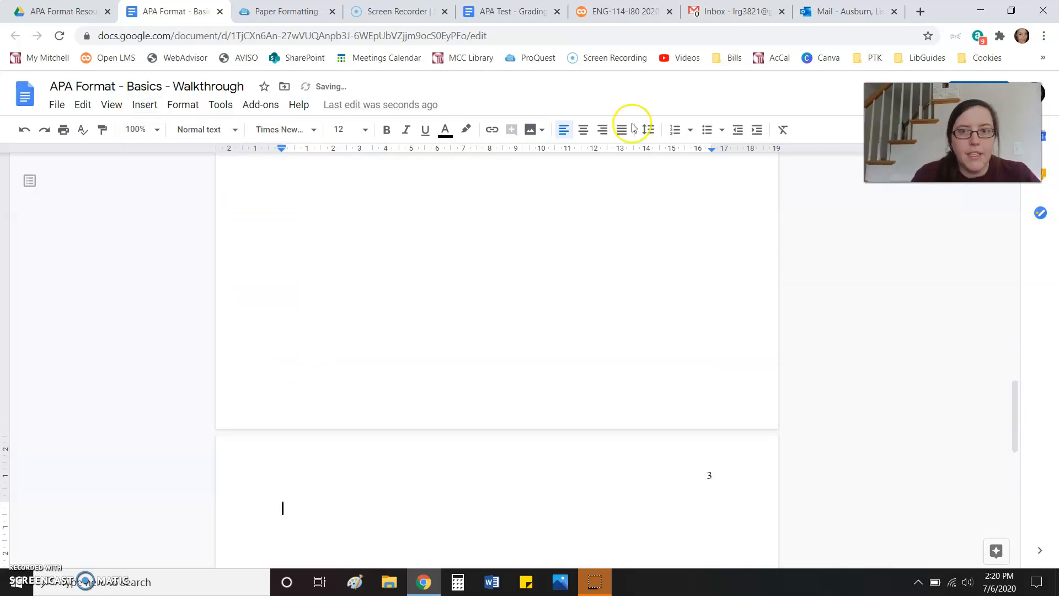
# Step: Enter the centered, bold title "Title of My Paper" at the start of page 3 and start a new line
pyautogui.click(582, 130)
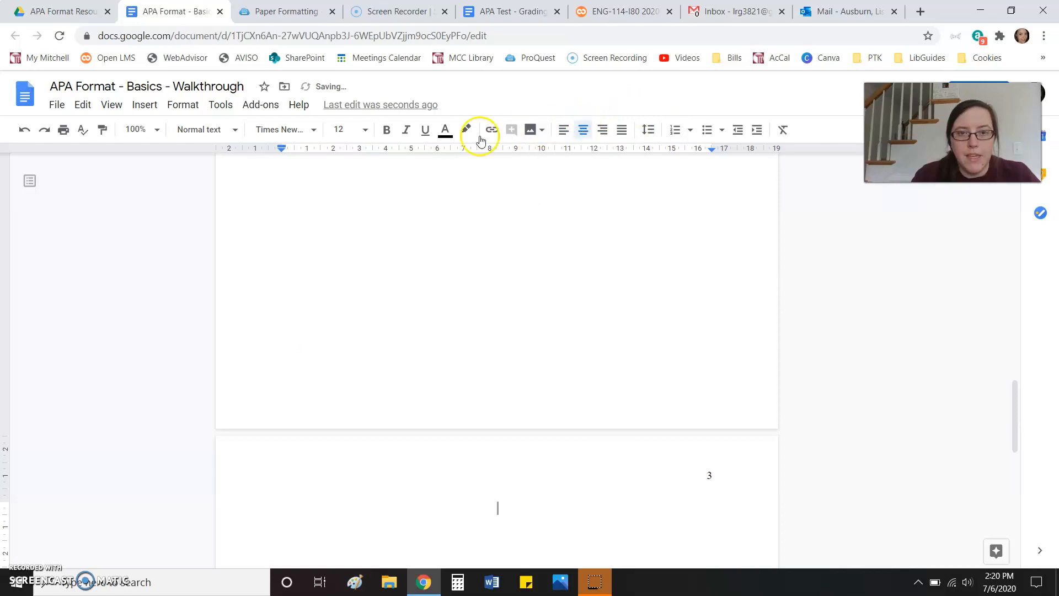
pyautogui.click(386, 129)
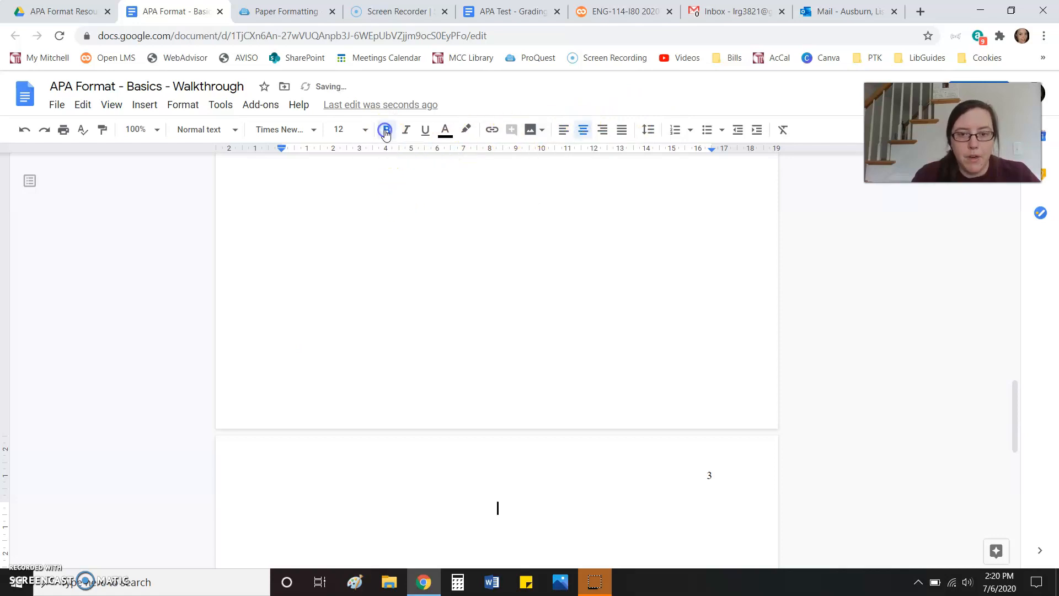
pyautogui.scroll(-2, 450, 289)
pyautogui.write('Title of My Paper')
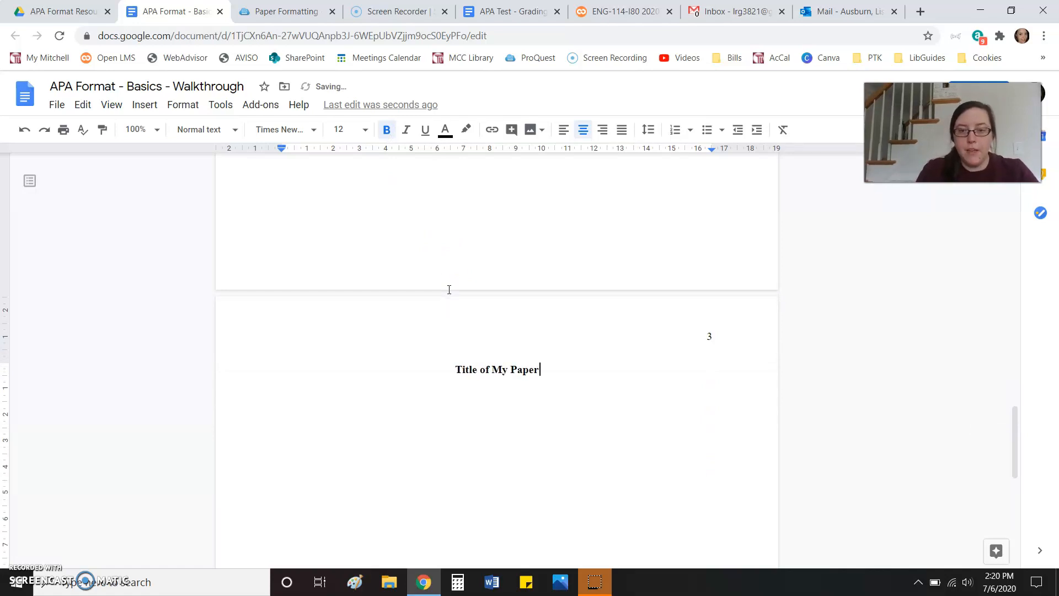
pyautogui.press('Return')
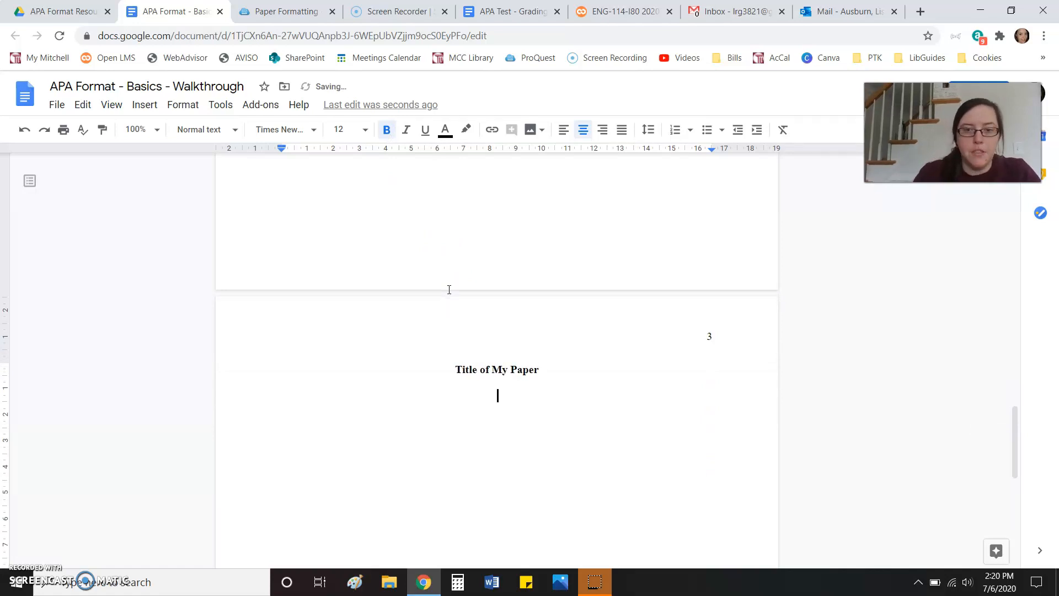
# Step: Left-align the line below the title, turn off bold, and enter "Introduction" with a tab indent
pyautogui.click(560, 129)
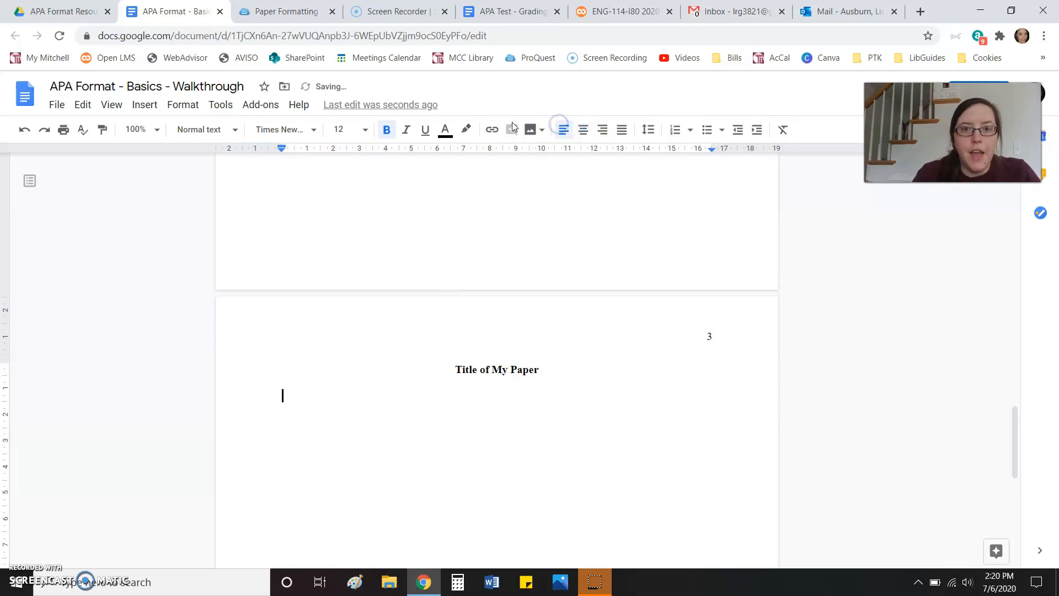
pyautogui.click(388, 130)
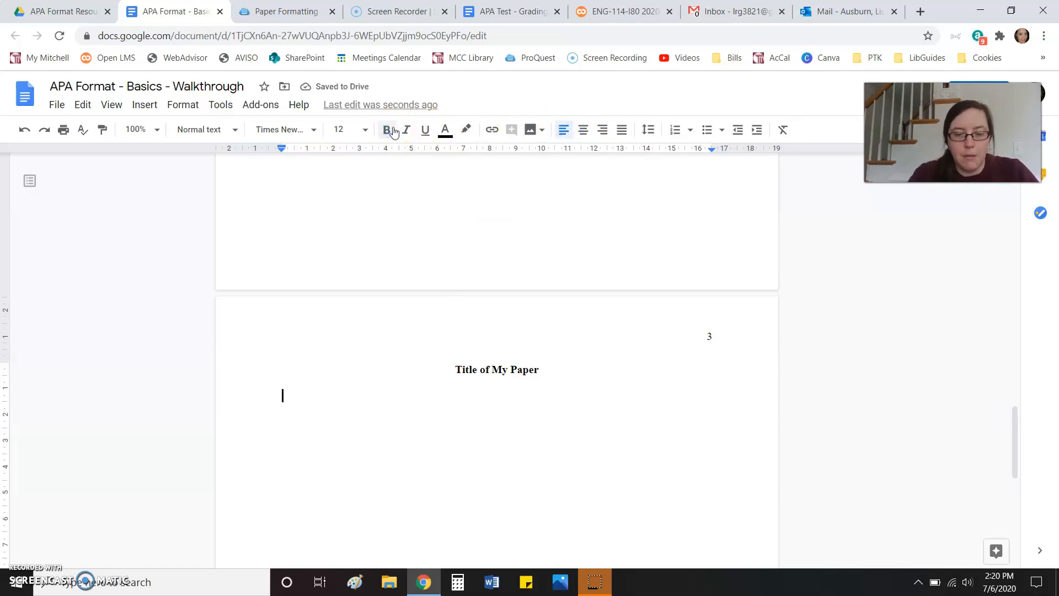
pyautogui.press('Tab')
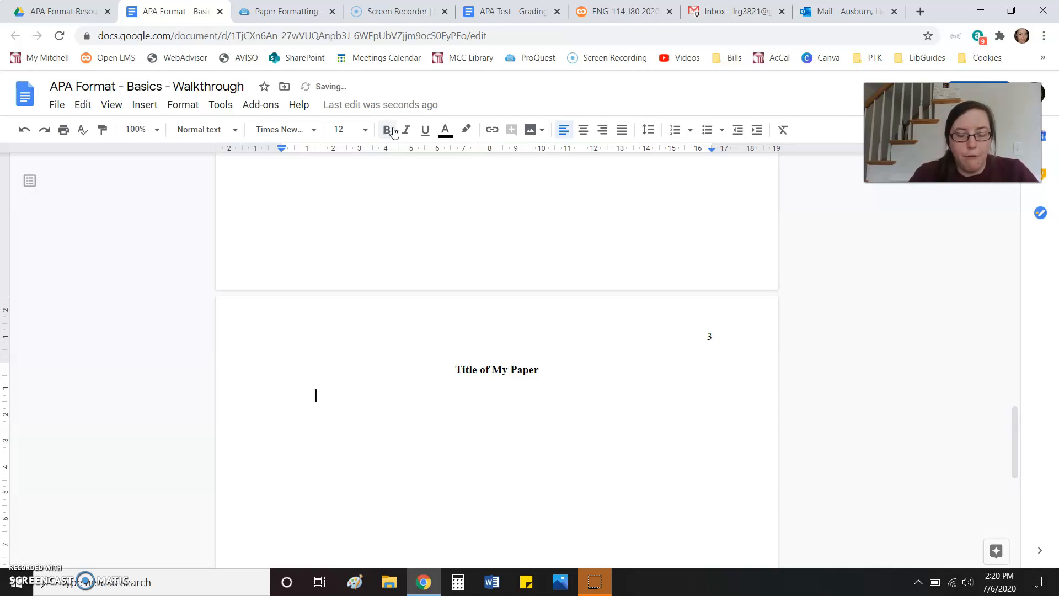
pyautogui.write('Introduction')
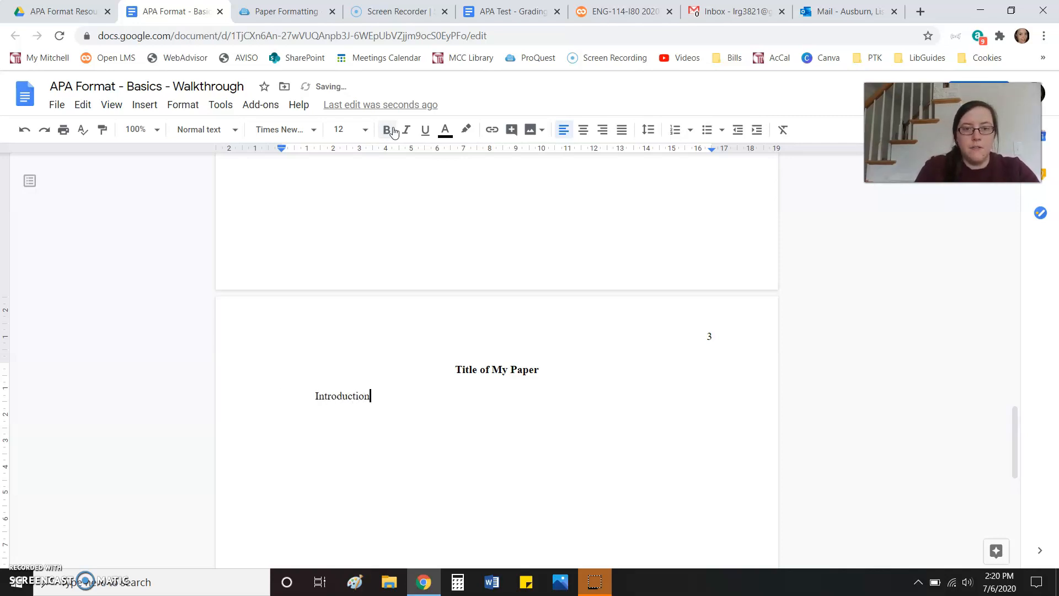
# Step: Add placeholder text of repeated "s" on the line below "Introduction" and insert a line break near the end of its first line
pyautogui.press('Return')
pyautogui.press('BackSpace')
pyautogui.write('ssssssssssssssssssssssssssssssssssssssssssssssss')
pyautogui.write('sssssssssssssssssssssssssssssssssssssssssssssssssssssssssssssssssss')
pyautogui.write('sssssssssssssssssssssssssssssssssssssssssss')
pyautogui.click(637, 422)
pyautogui.press('Return')
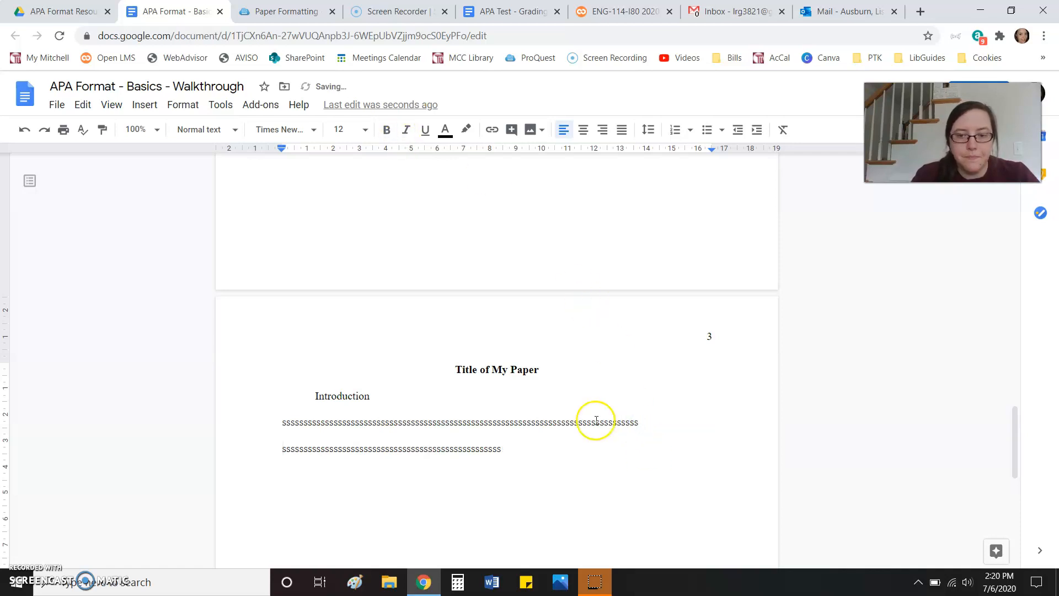
# Step: Extend the repeated "s" placeholder text after "Introduction" until the paragraph runs to five lines
pyautogui.write('sssssssssssssssssssssssssssssssssssssssssssssssssssssssssssssssssssssssssssssssssssssssssssssssssssssssssssssssssssssssssssssssss')
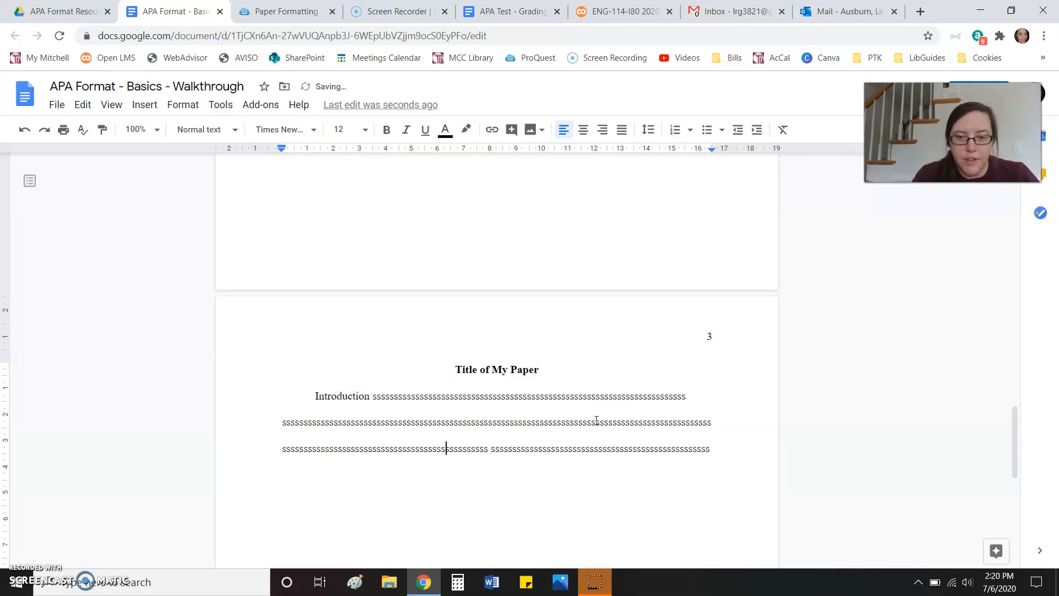
pyautogui.write('ssssssssssssssssssssssssssssssssssssssssssssssssssssssssssssssssss')
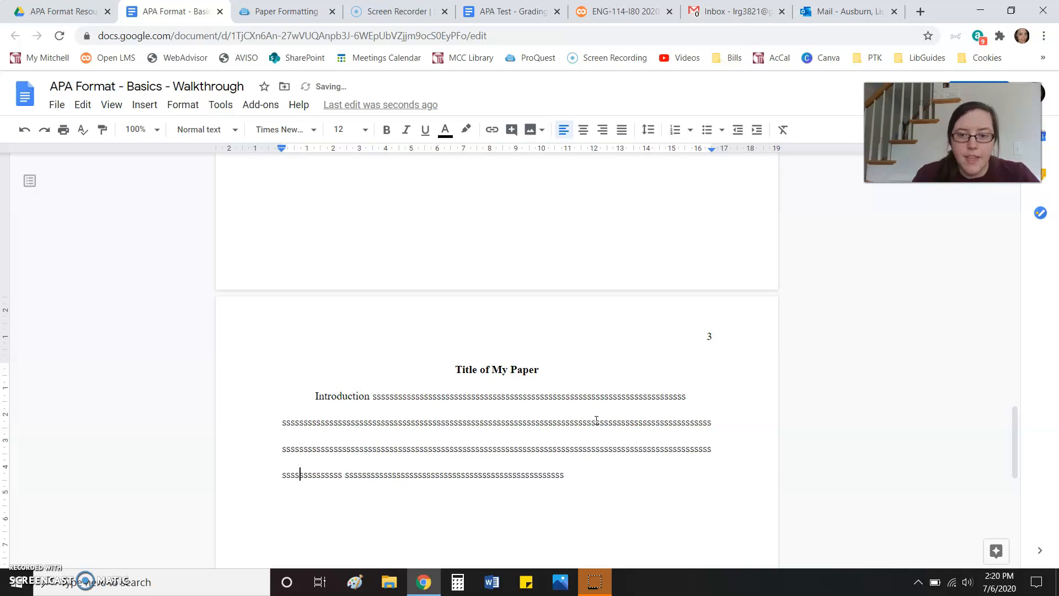
pyautogui.write('sssssssssssssssssssssssssssssssssssssssssssssssssssssssssss')
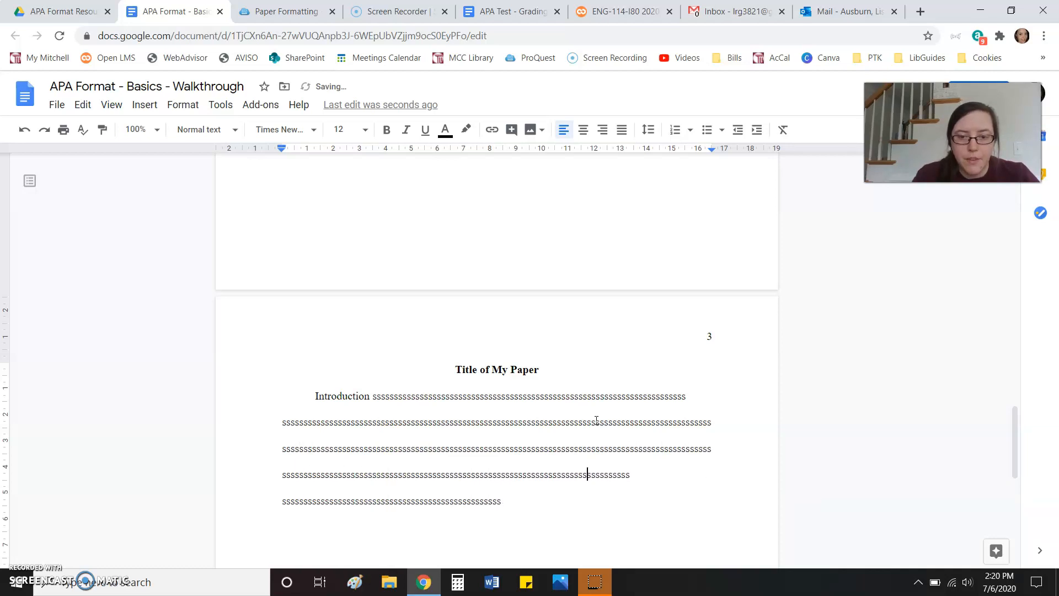
pyautogui.write('ssssssssssssssssssssssssssssssssssssssssssssssssss')
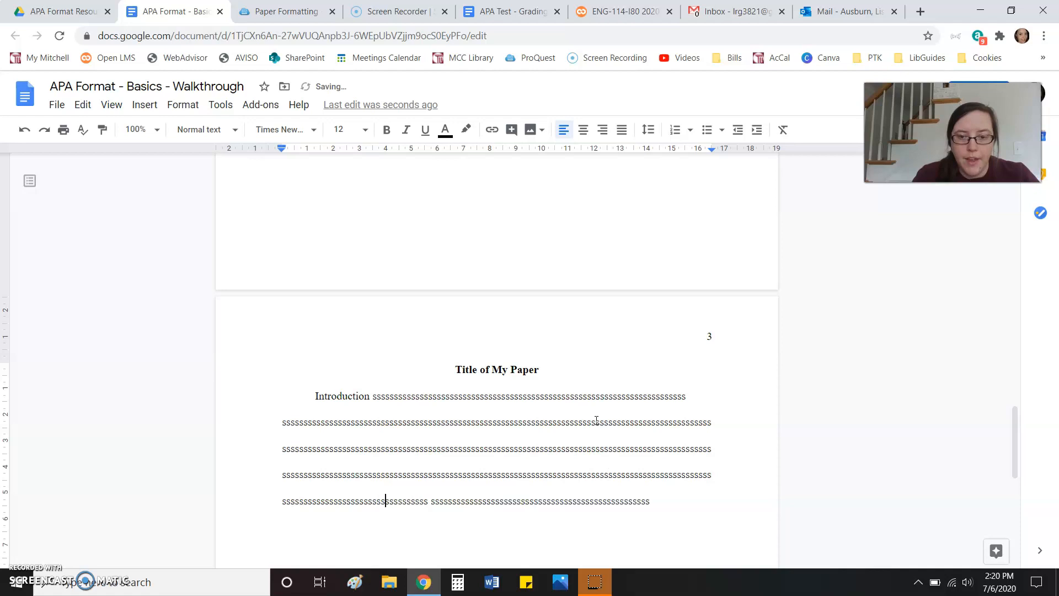
# Step: Add a new tab-indented paragraph reading "Body paragraphs." after the introduction's placeholder text
pyautogui.click(659, 496)
pyautogui.press('Return')
pyautogui.press('Tab')
pyautogui.write('B')
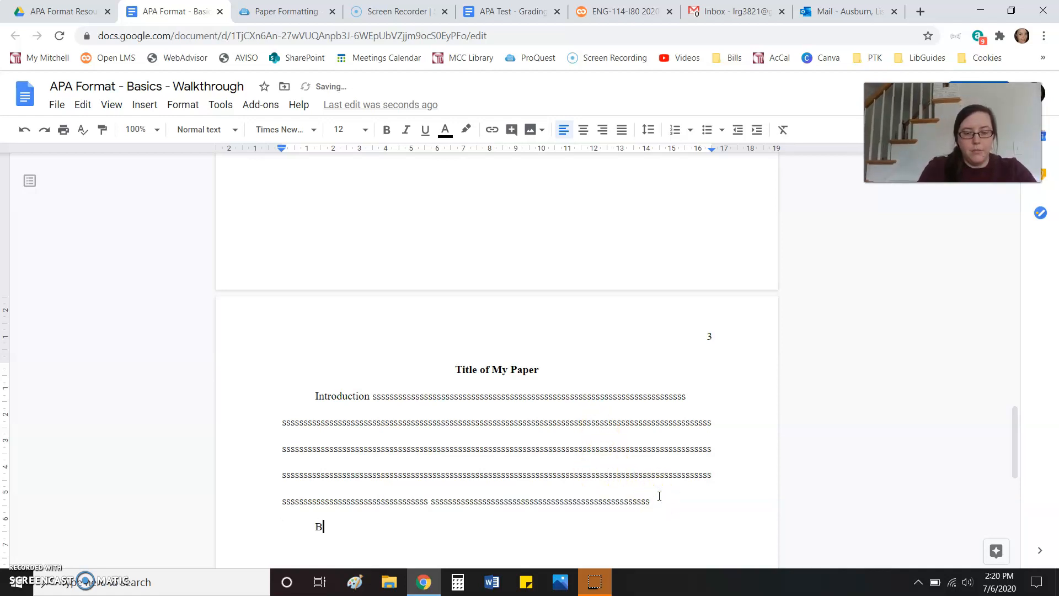
pyautogui.write('ody paragr')
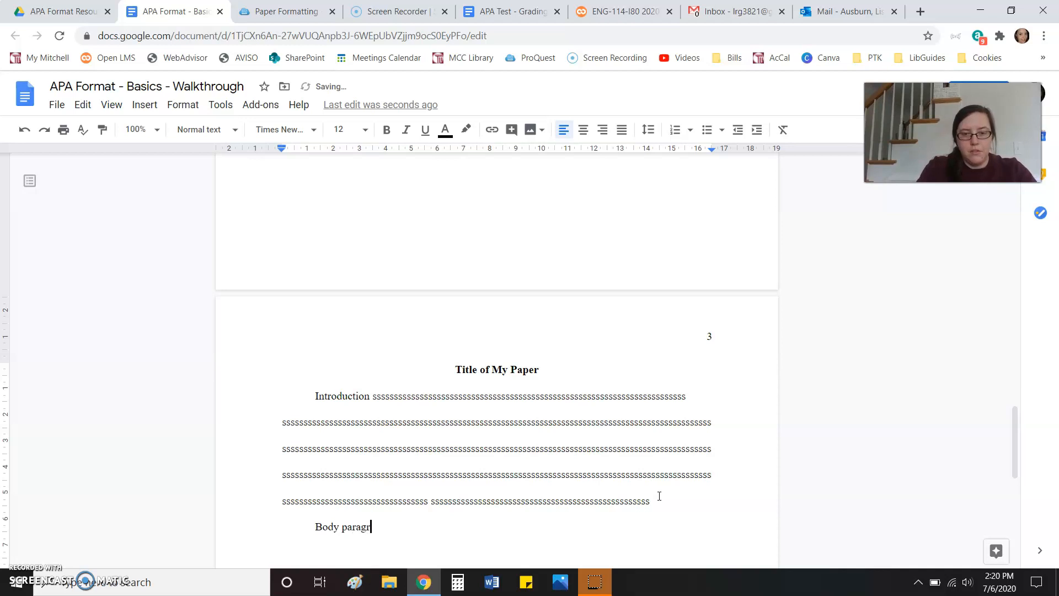
pyautogui.write('aphs.')
# Step: Add another tab-indented paragraph reading "Conclusion." below "Body paragraphs."
pyautogui.press('Return')
pyautogui.press('Tab')
pyautogui.write('C')
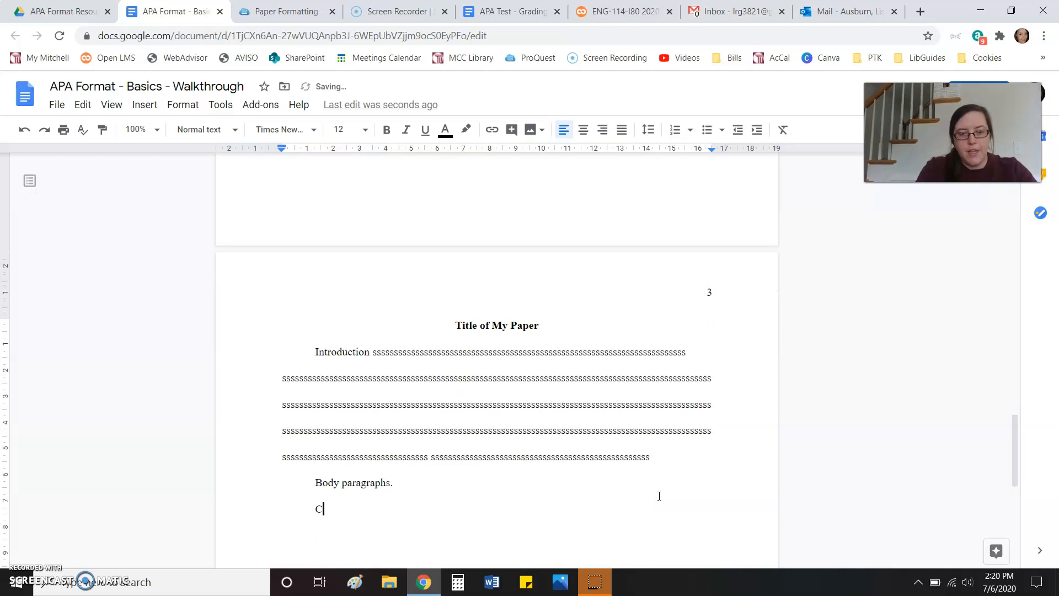
pyautogui.write('onclusion.')
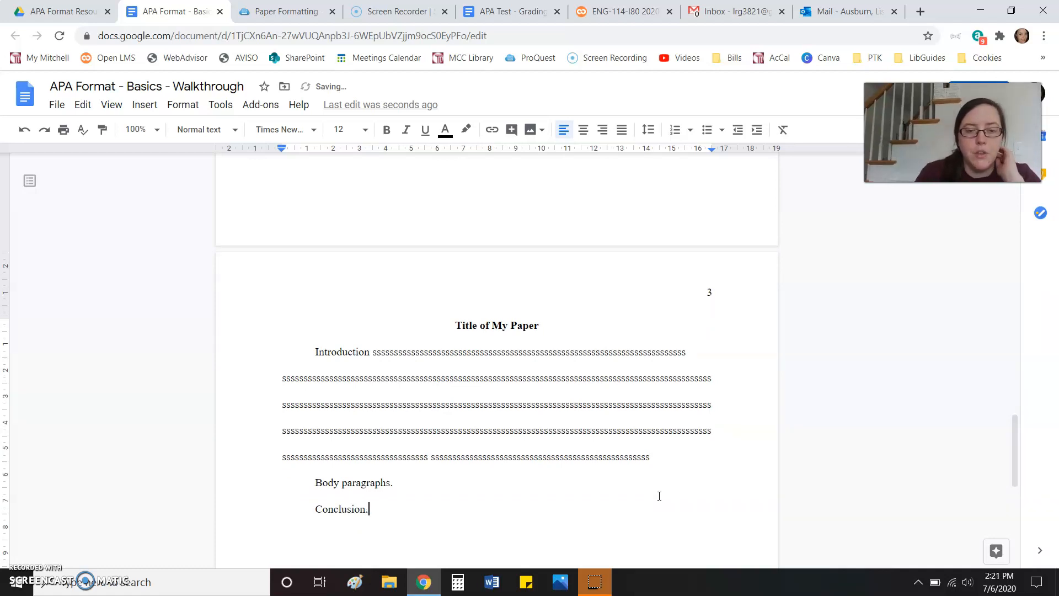
# Step: Below "Body paragraphs.", add an unindented line with a parenthetical citation giving the author's surname, 2019 and p. 44, ending with a period
pyautogui.scroll(-3, 659, 495)
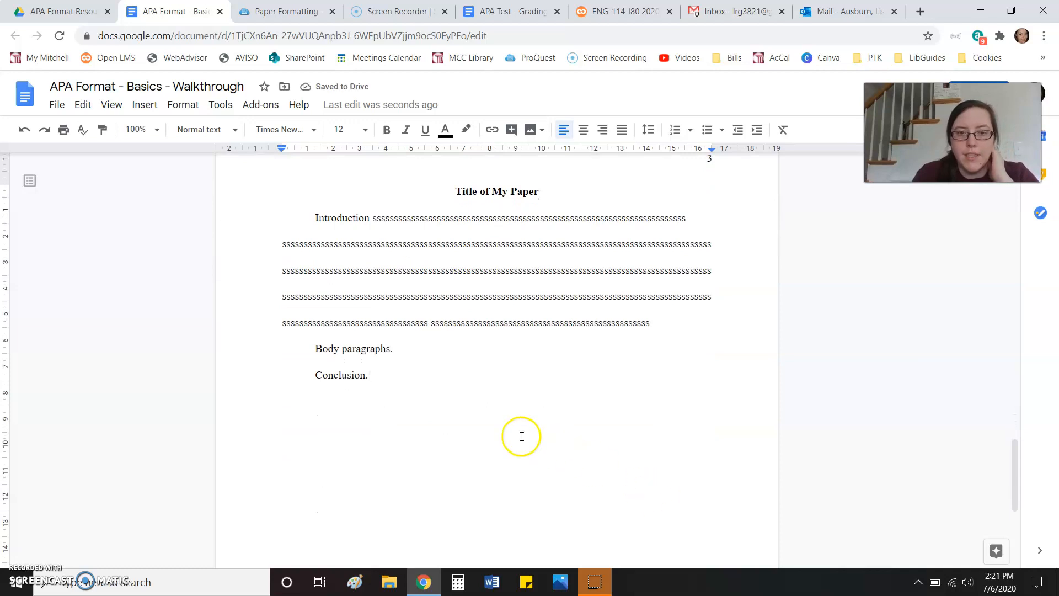
pyautogui.click(397, 349)
pyautogui.write('(')
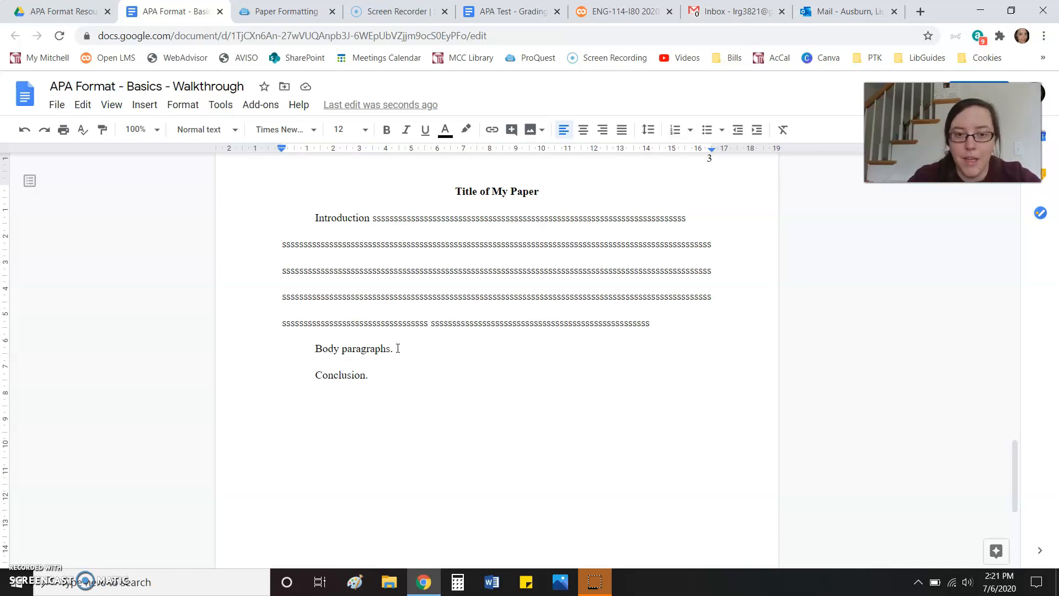
pyautogui.press('Return')
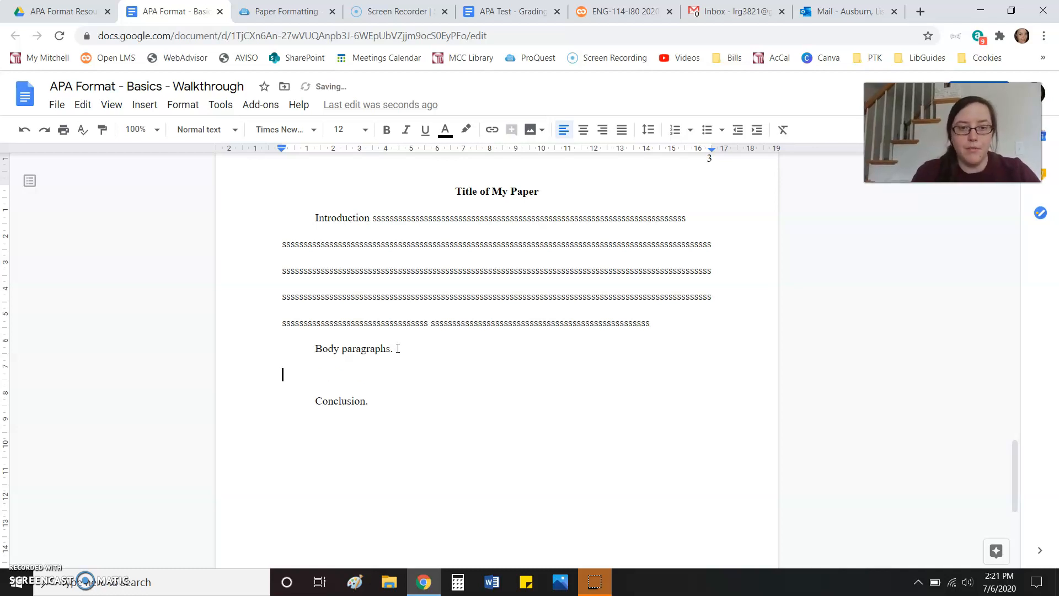
pyautogui.write('(')
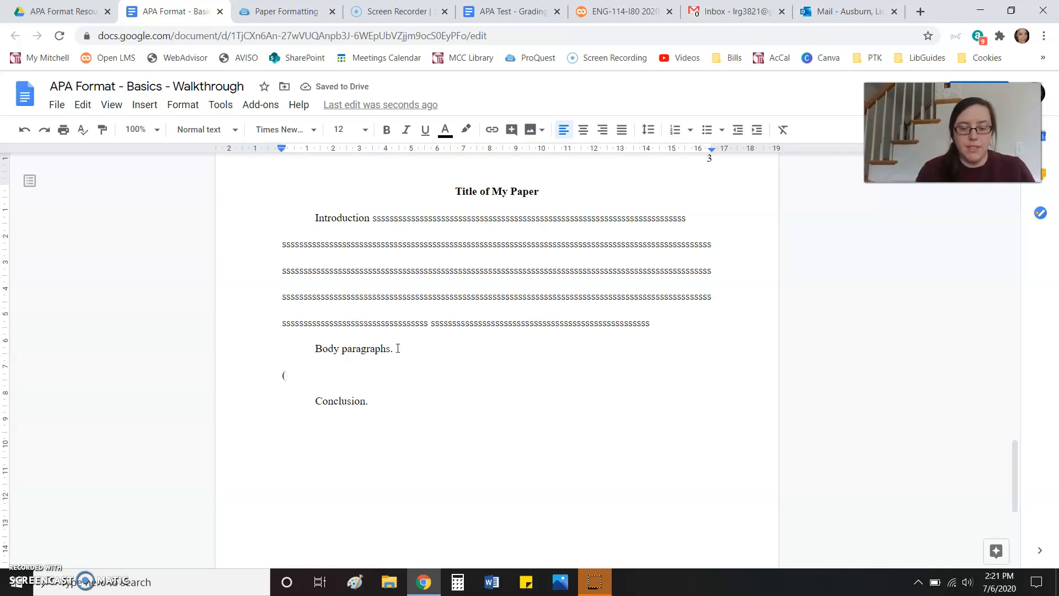
pyautogui.write('Smit')
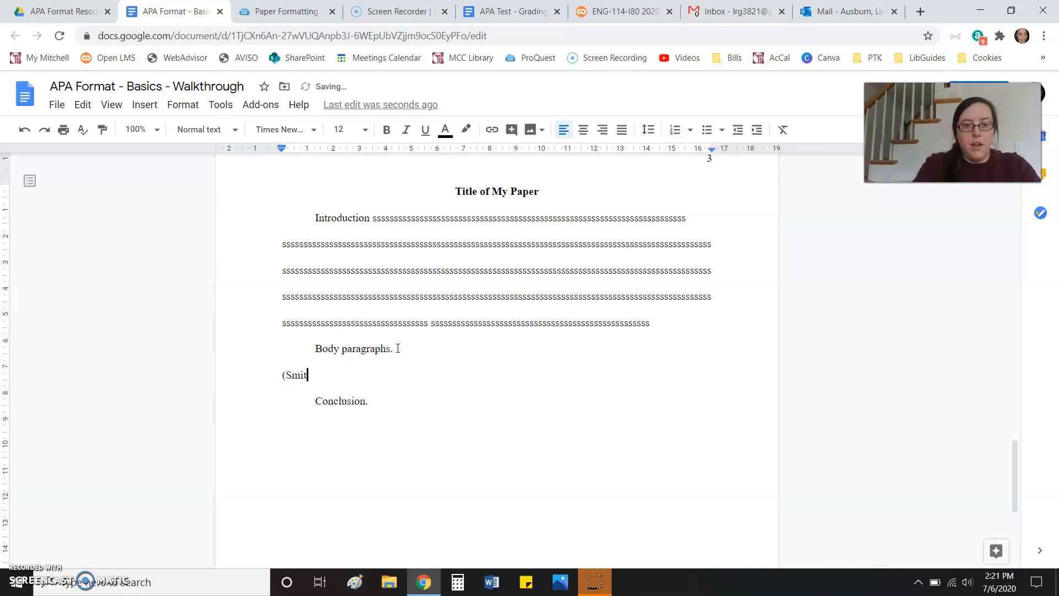
pyautogui.write('h, ')
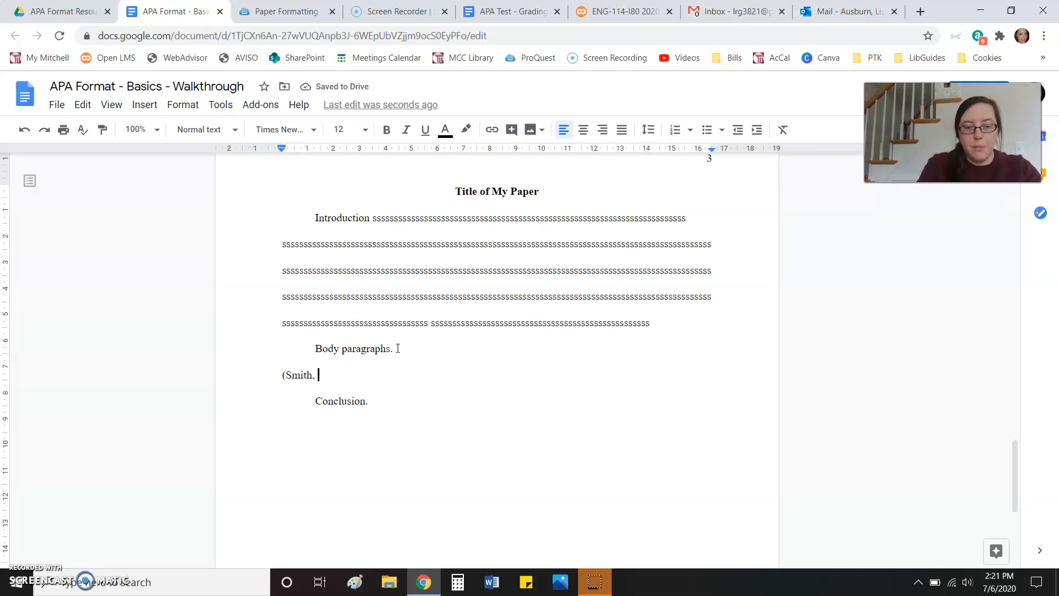
pyautogui.write('2019')
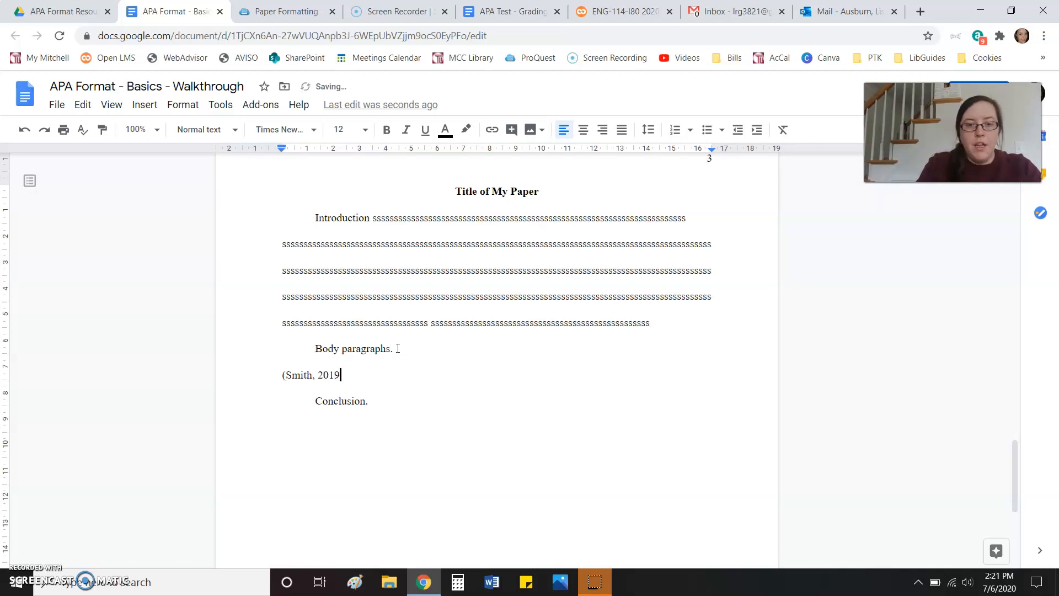
pyautogui.write(', p')
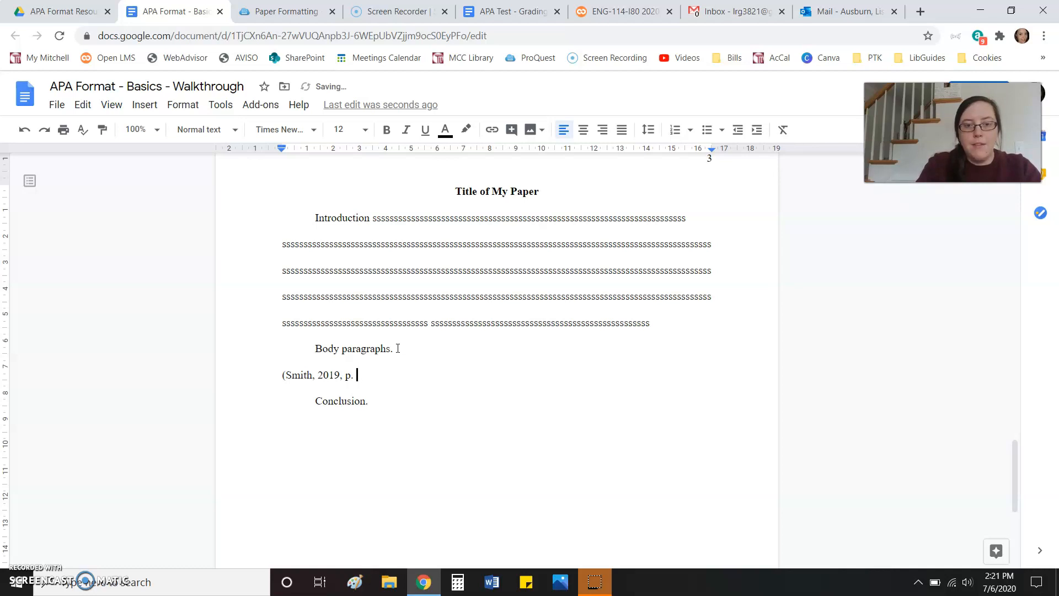
pyautogui.write('. 44).')
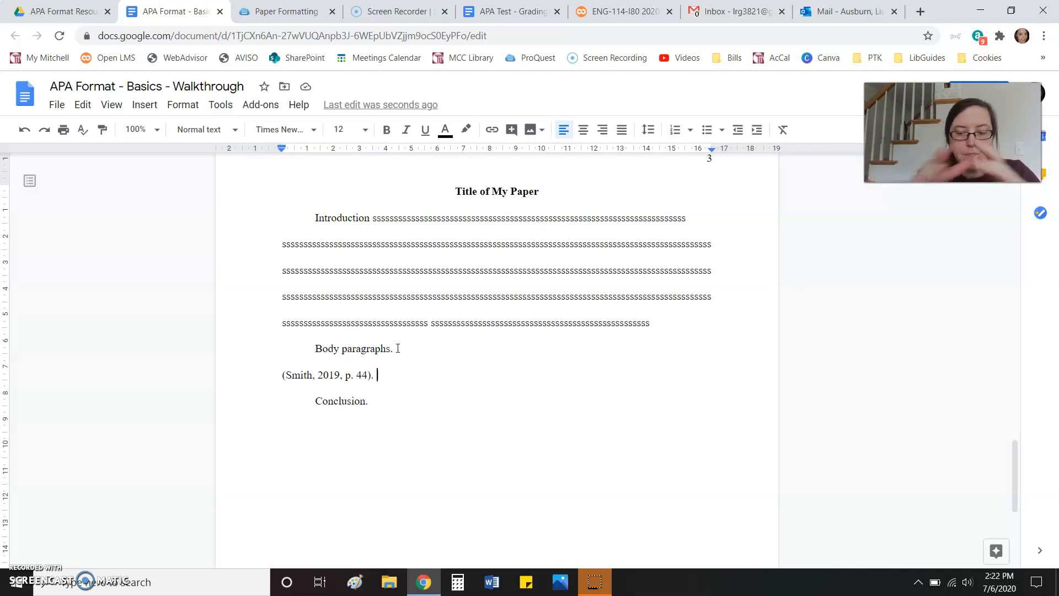
# Step: Add a second parenthetical citation on its own line with only the author's surname and 2019, ending with a period
pyautogui.press('Return')
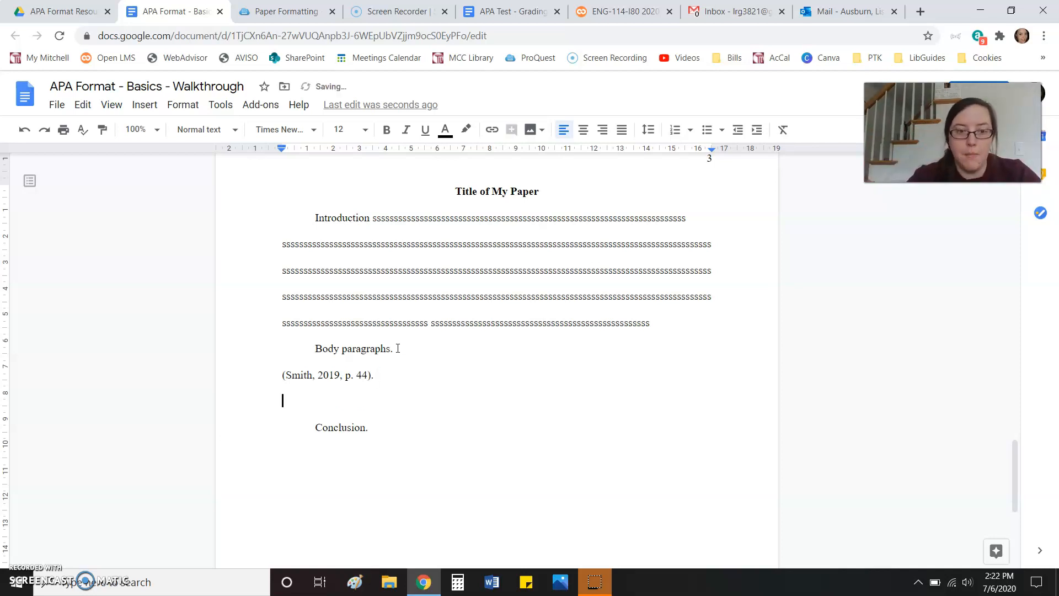
pyautogui.write('(Sm')
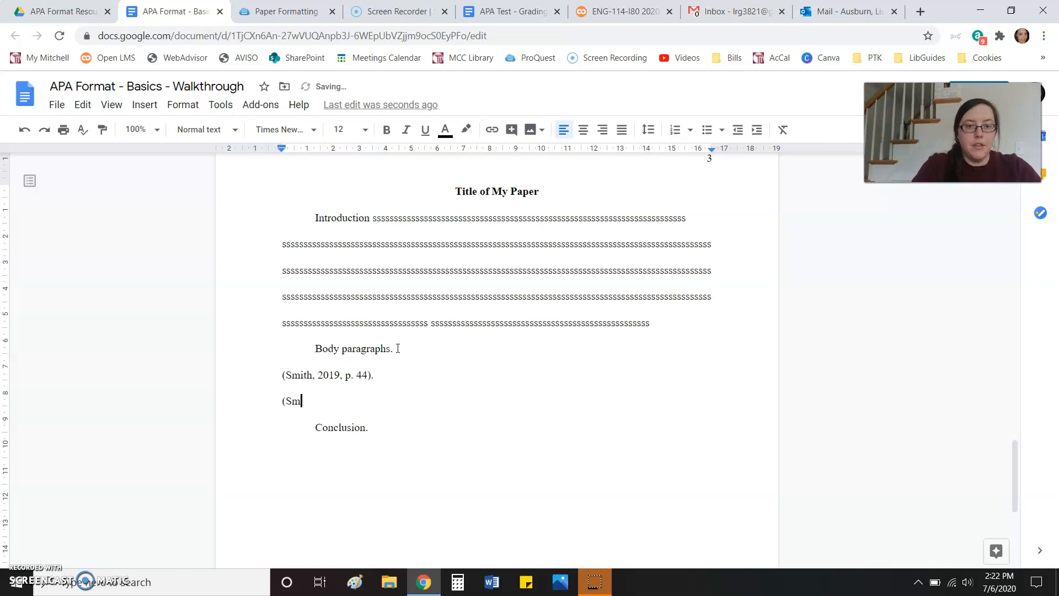
pyautogui.write('ith, 2019).')
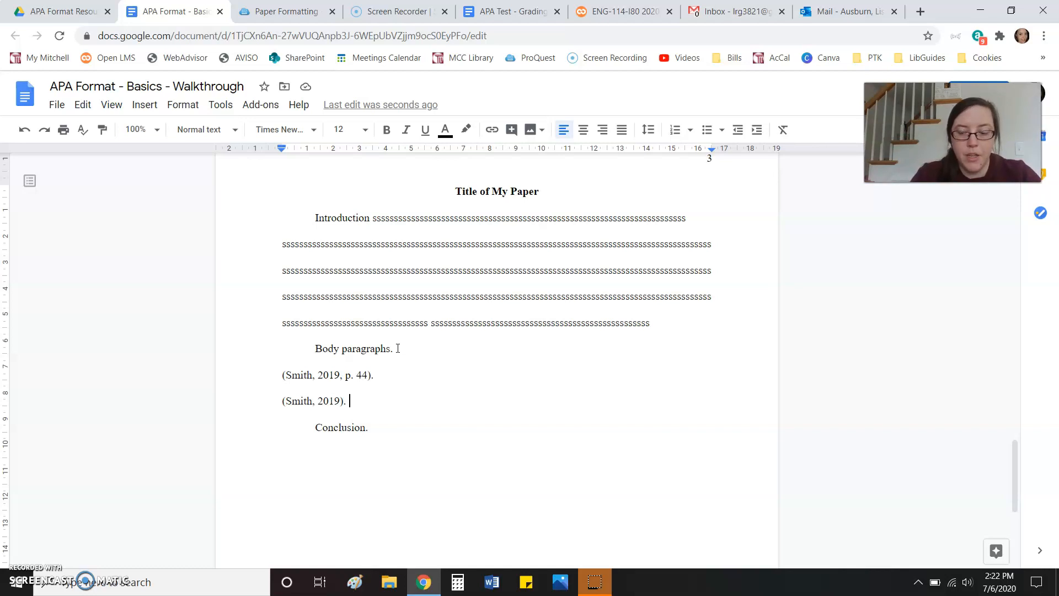
# Step: Add a signal-phrase example on a new line: "According to", the author's surname, "(2019), “quote” (p. 44)."
pyautogui.press('Return')
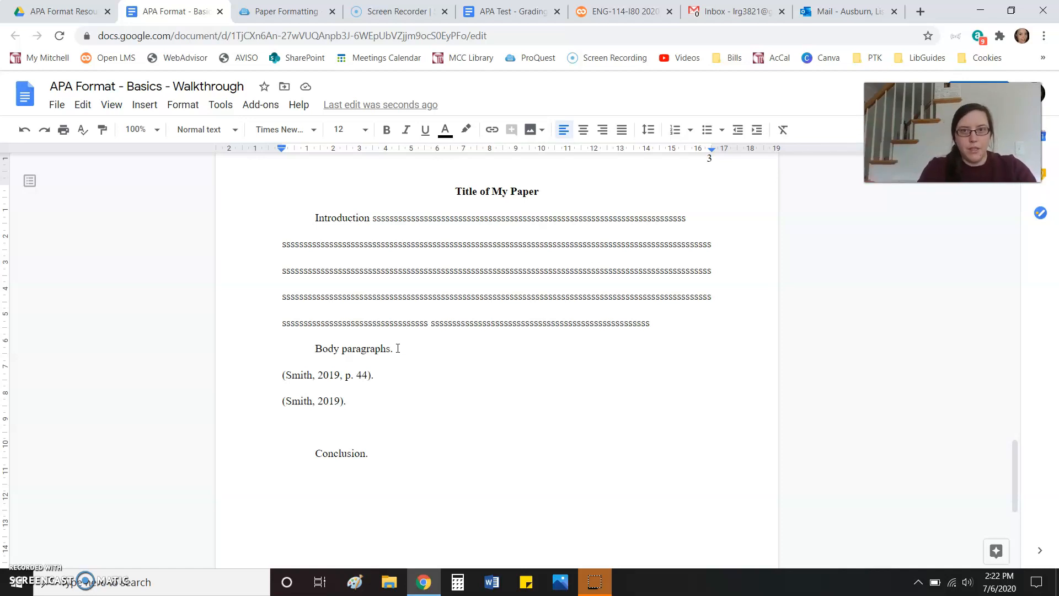
pyautogui.write('Acc')
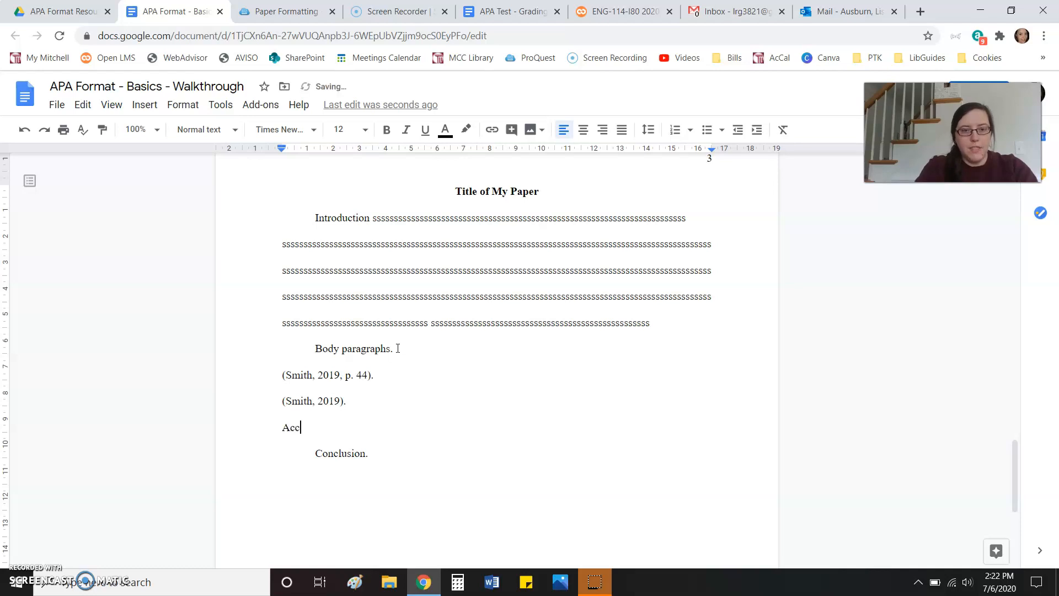
pyautogui.write('ording to Smith (2019')
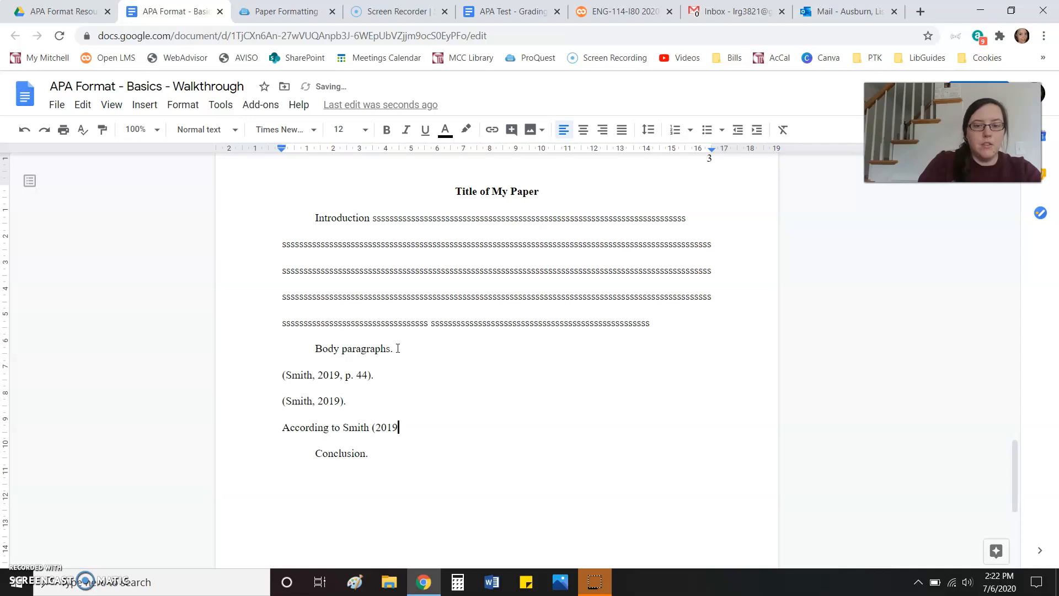
pyautogui.write('), "quote"')
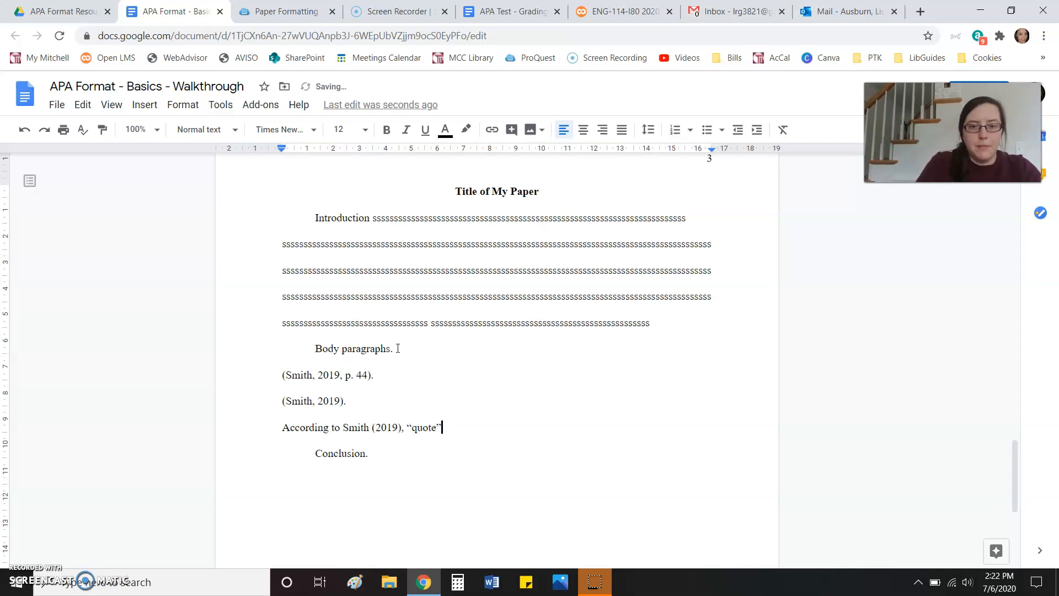
pyautogui.write(' (p. ')
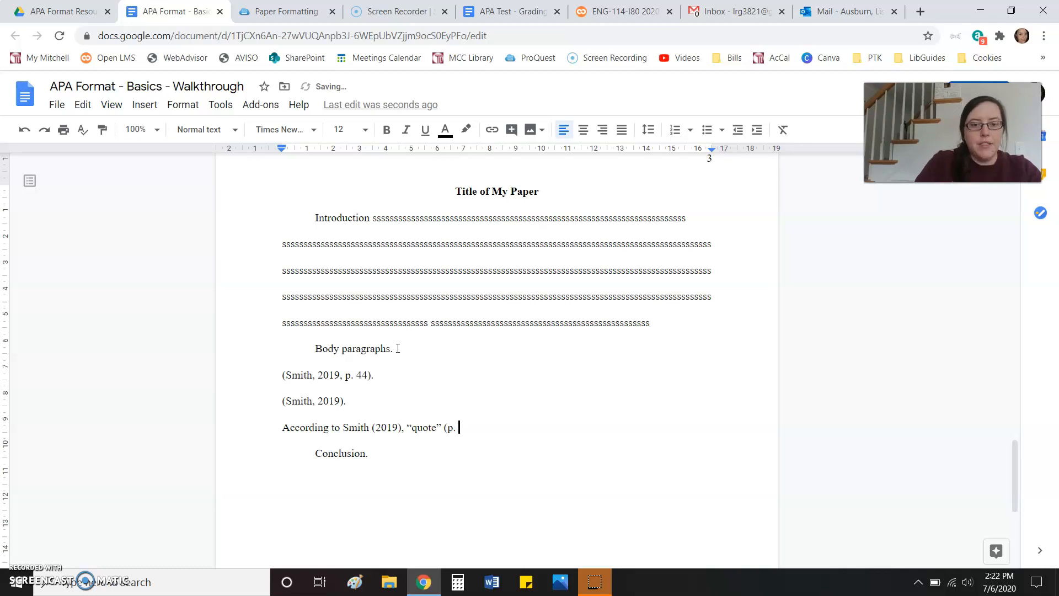
pyautogui.write('44).')
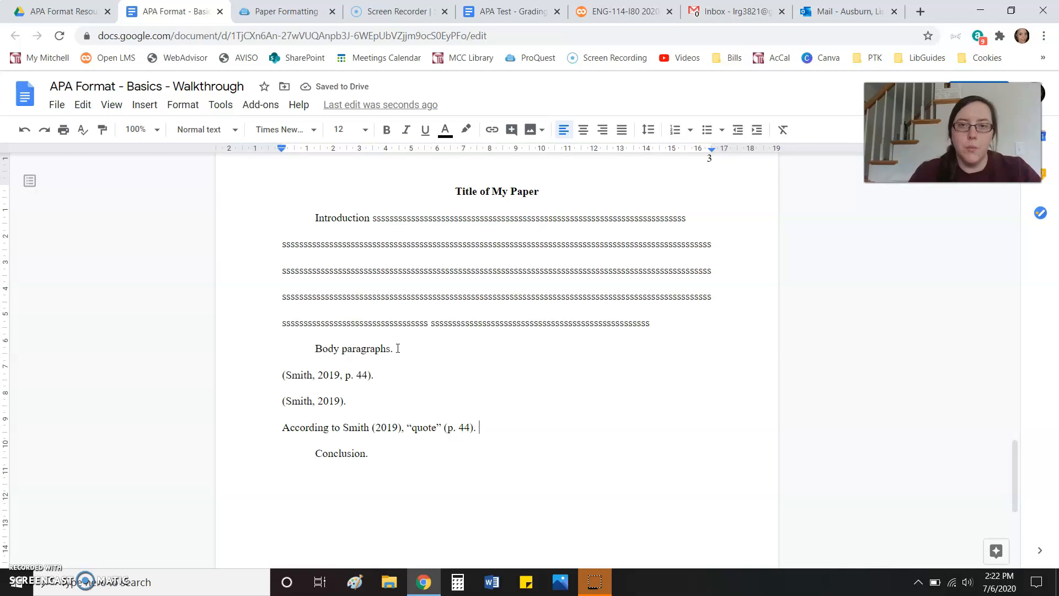
# Step: Add a signal-phrase example without a page number on the next line: "According to", the author's surname, "(2019), “quote.”"
pyautogui.press('Return')
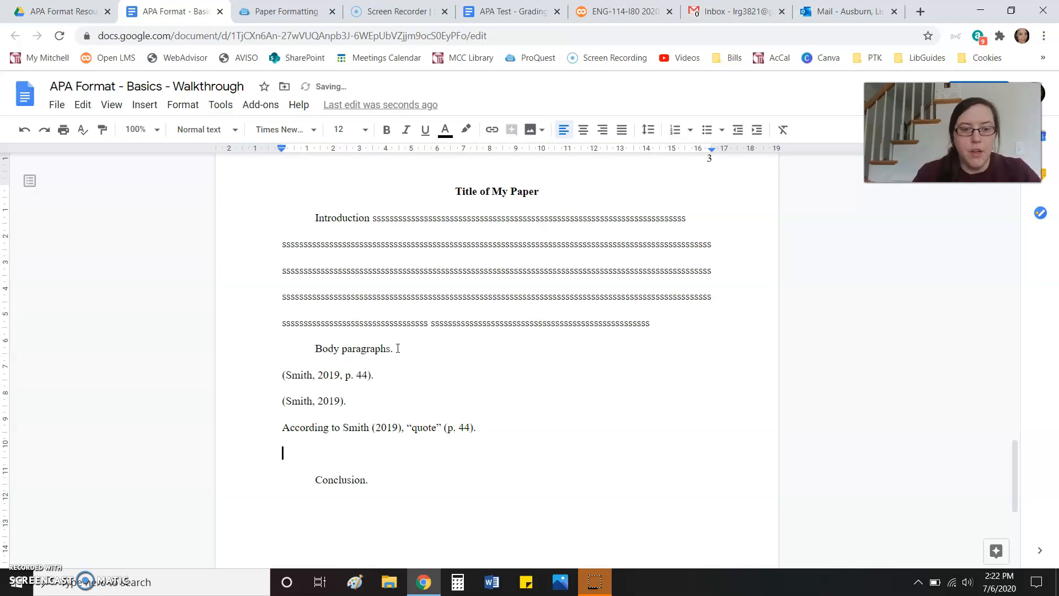
pyautogui.write('According ')
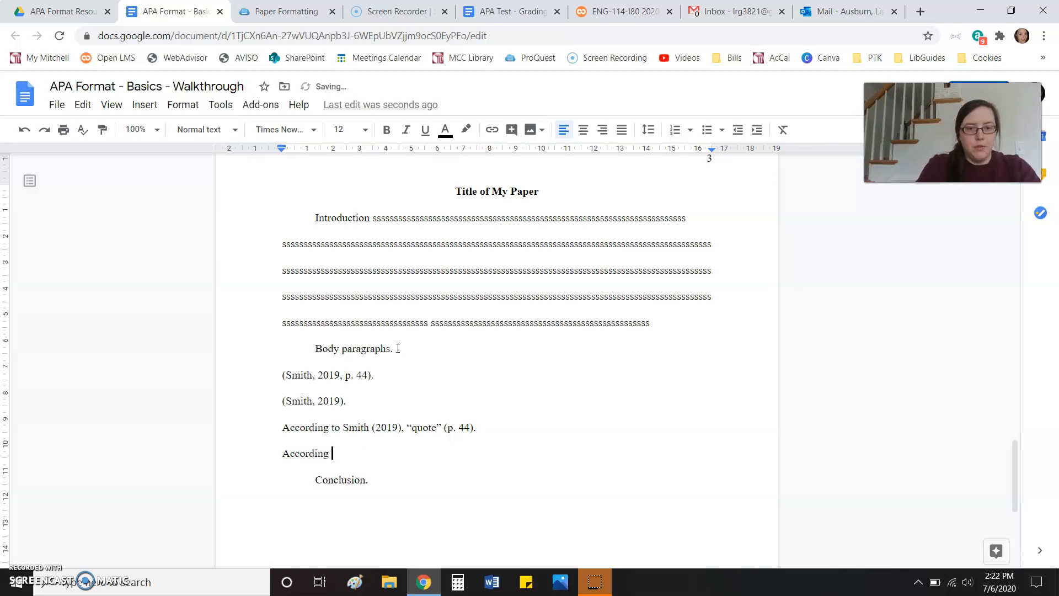
pyautogui.write('to Smith')
pyautogui.write(' (2019')
pyautogui.write('), "quote')
pyautogui.write('."')
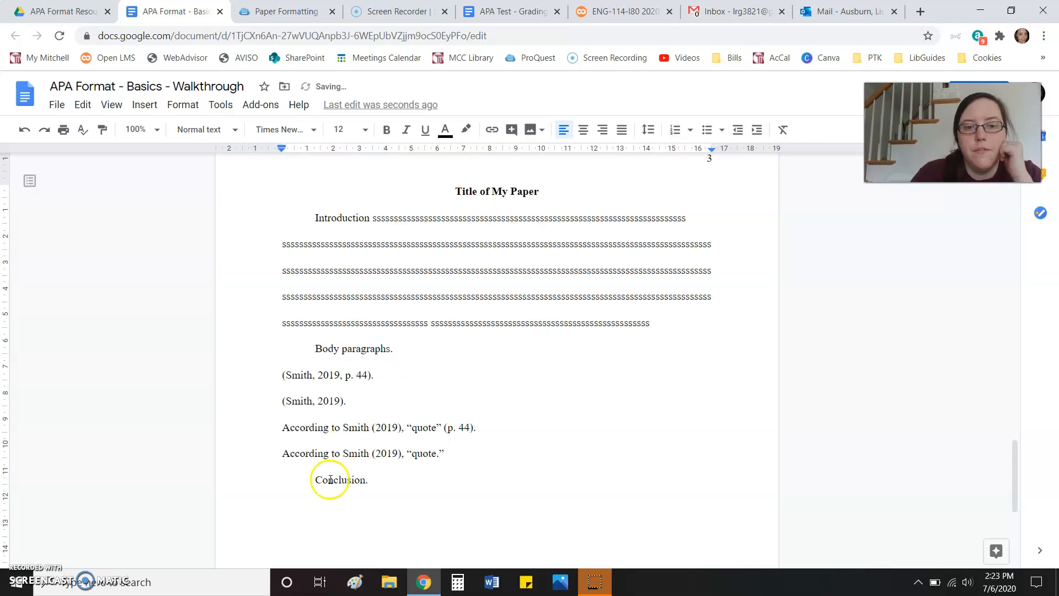
# Step: Examine the four sample citations, comparing the author and year, the punctuation around the quotes and the page reference
pyautogui.moveTo(342, 454); pyautogui.dragTo(401, 453)
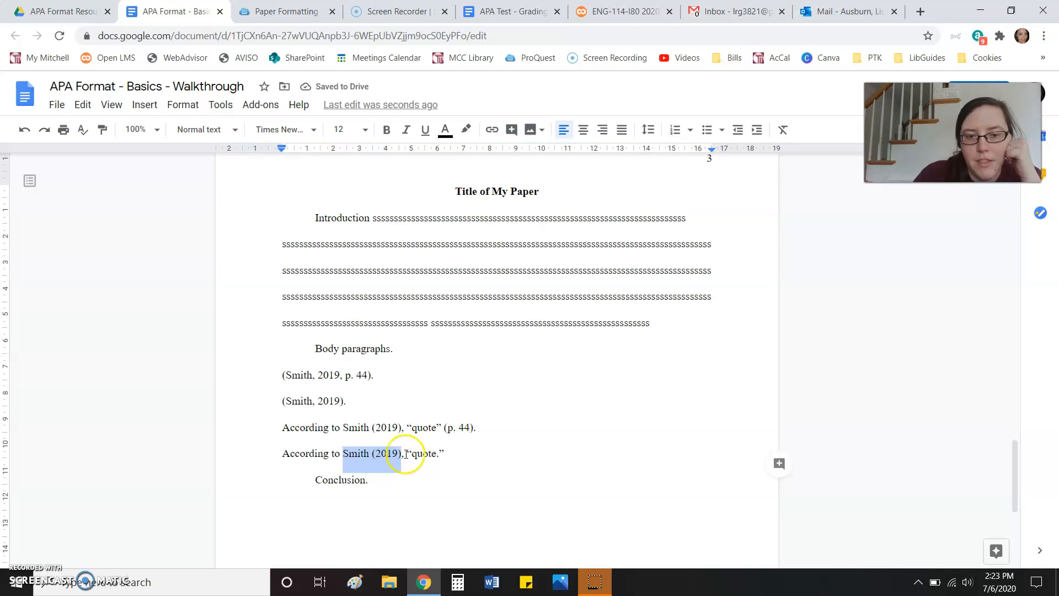
pyautogui.click(415, 453)
pyautogui.doubleClick(438, 454)
pyautogui.moveTo(438, 454); pyautogui.dragTo(426, 455)
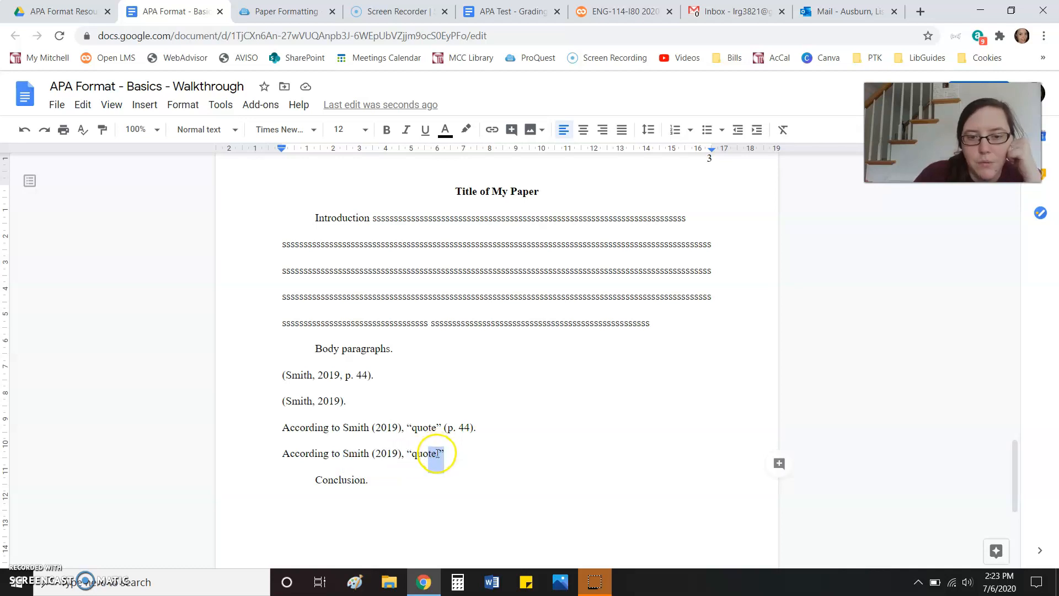
pyautogui.moveTo(477, 429); pyautogui.dragTo(432, 427)
pyautogui.click(445, 453)
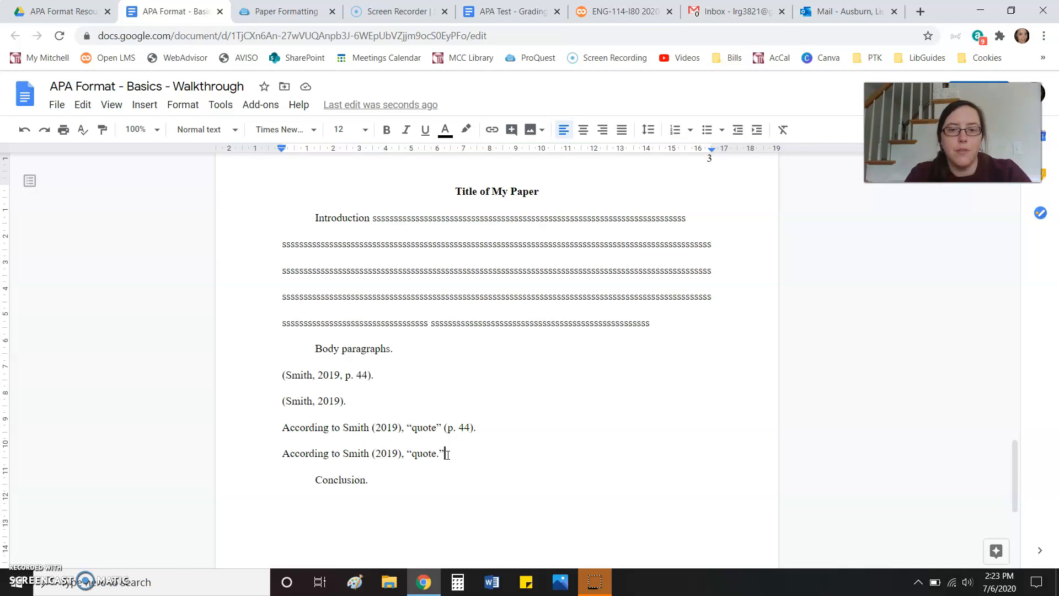
pyautogui.moveTo(444, 453); pyautogui.dragTo(277, 379)
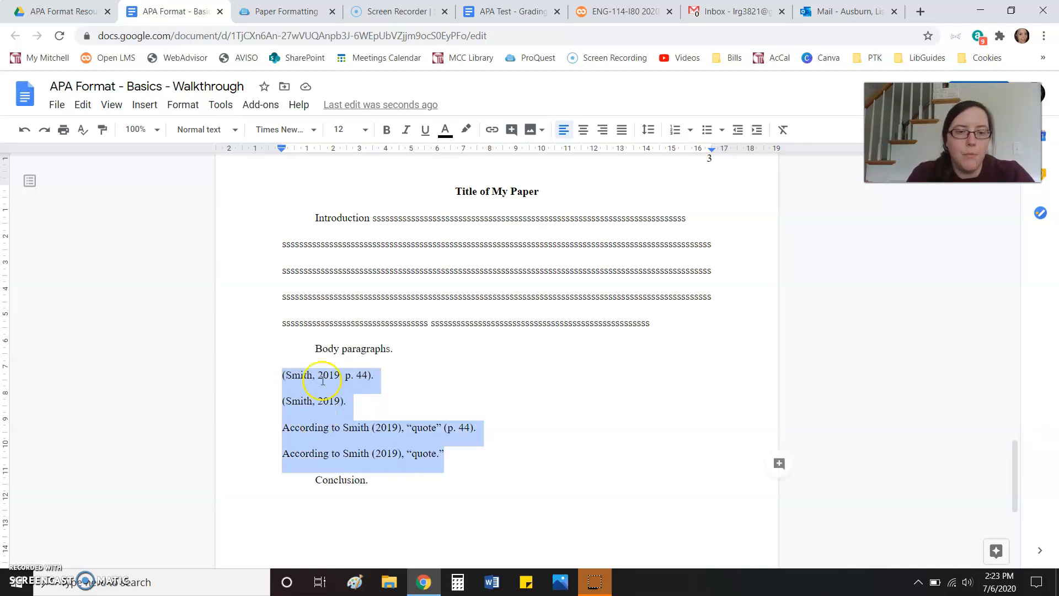
pyautogui.click(385, 405)
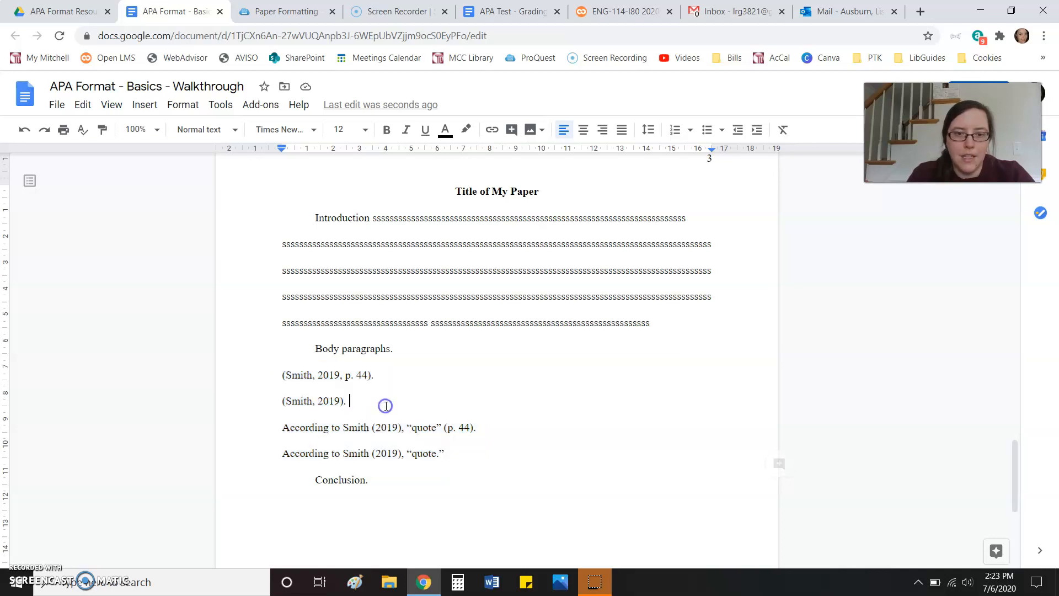
pyautogui.moveTo(363, 374)
pyautogui.mouseDown()
pyautogui.moveTo(293, 370)
pyautogui.moveTo(357, 372)
pyautogui.moveTo(346, 373)
pyautogui.mouseUp()
pyautogui.click(346, 373)
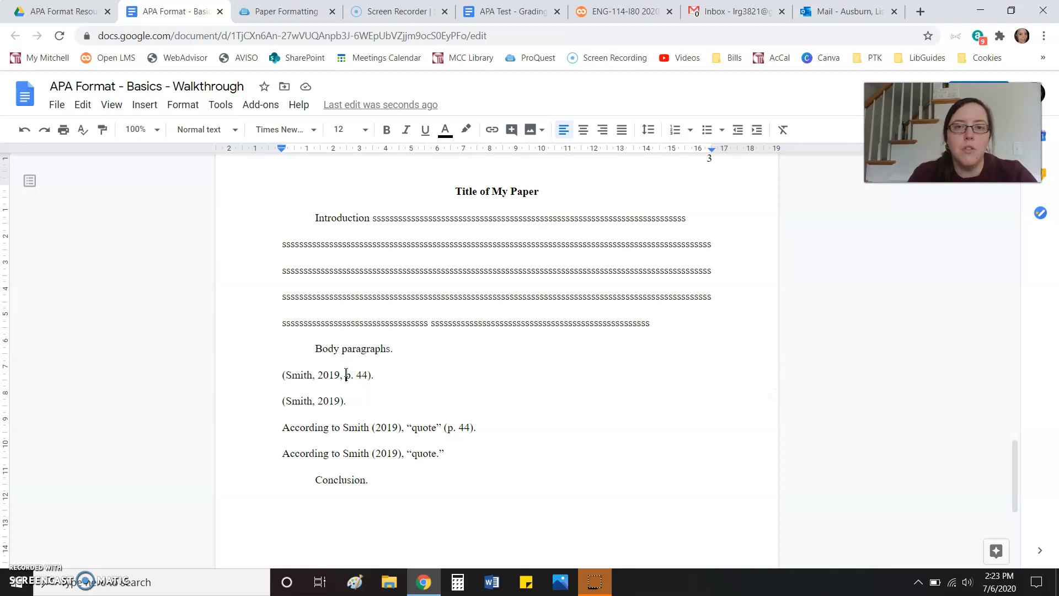
# Step: Add a new line after the Conclusion paragraph and insert a page break there to start a new page
pyautogui.click(395, 480)
pyautogui.scroll(-1, 397, 480)
pyautogui.scroll(-5, 396, 481)
pyautogui.scroll(6, 397, 481)
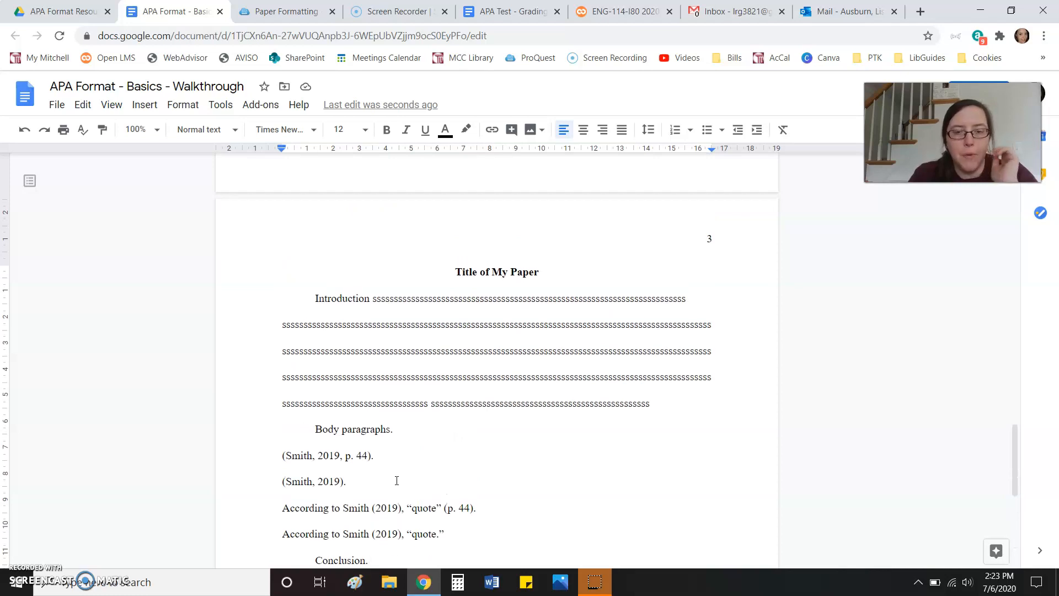
pyautogui.scroll(-1, 397, 480)
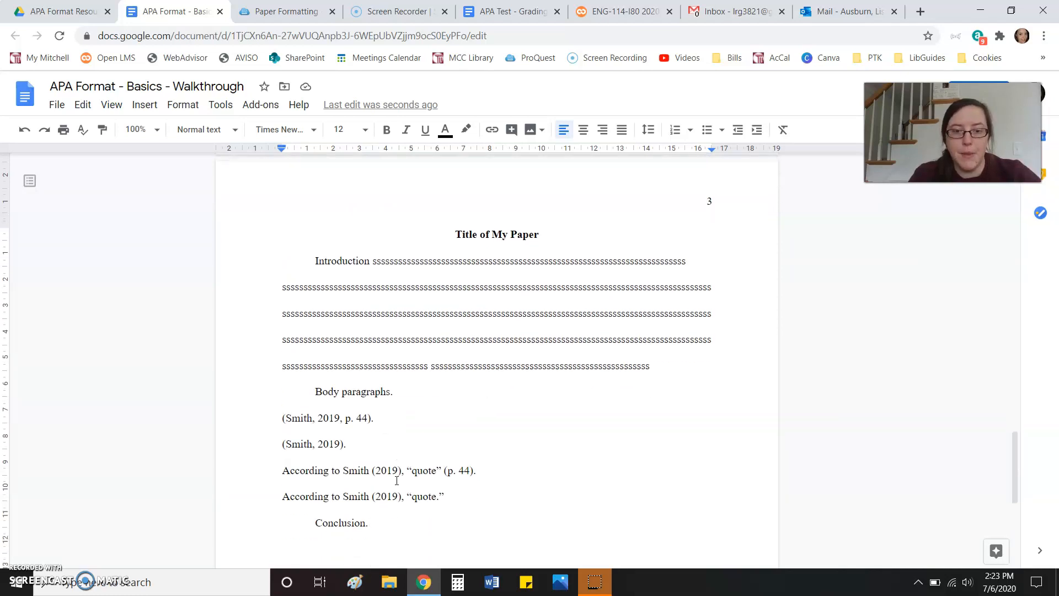
pyautogui.press('Return')
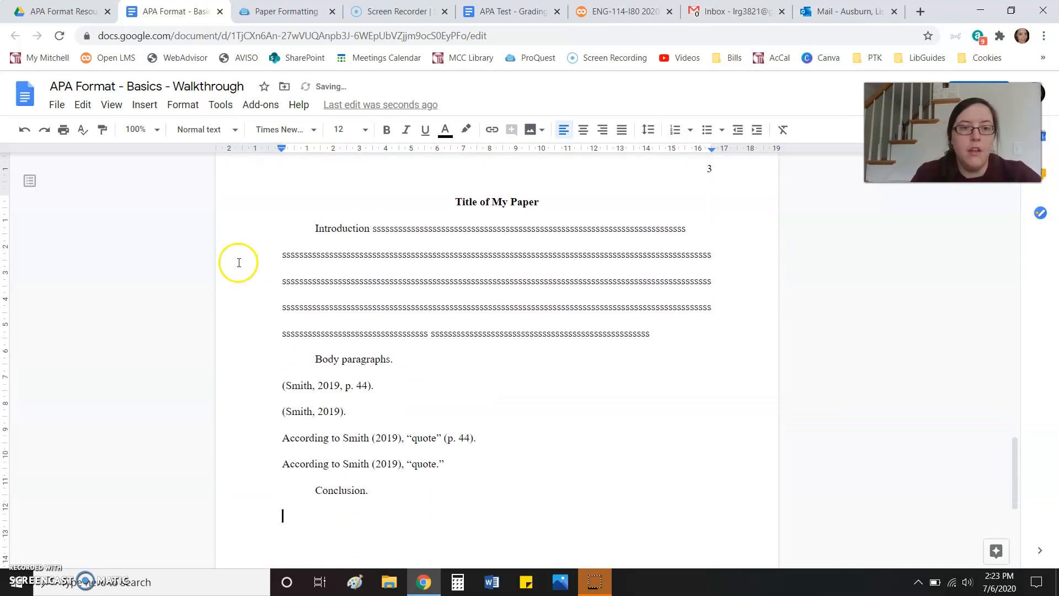
pyautogui.click(147, 105)
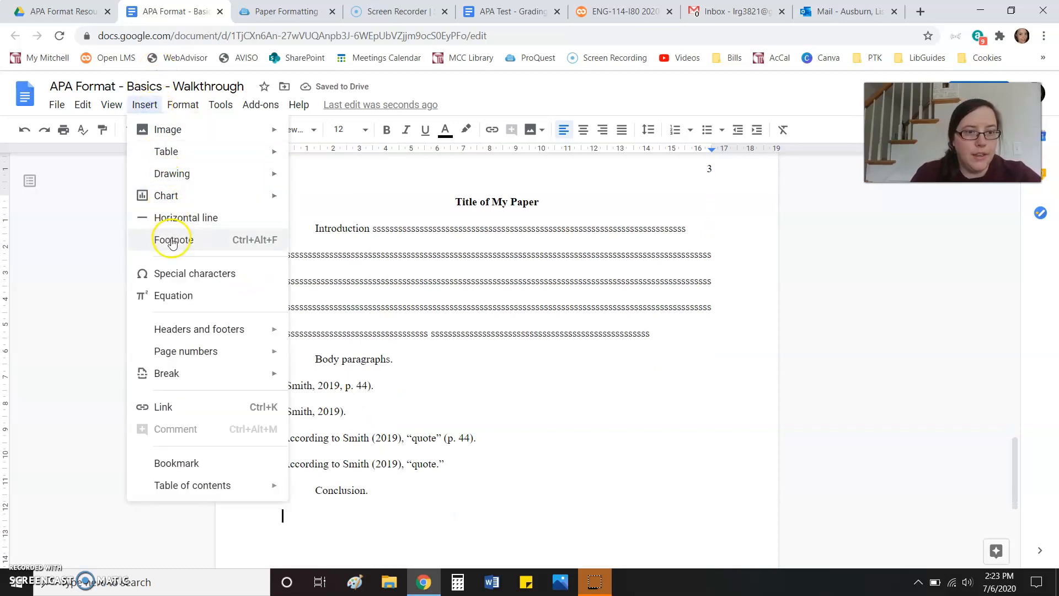
pyautogui.moveTo(277, 376)
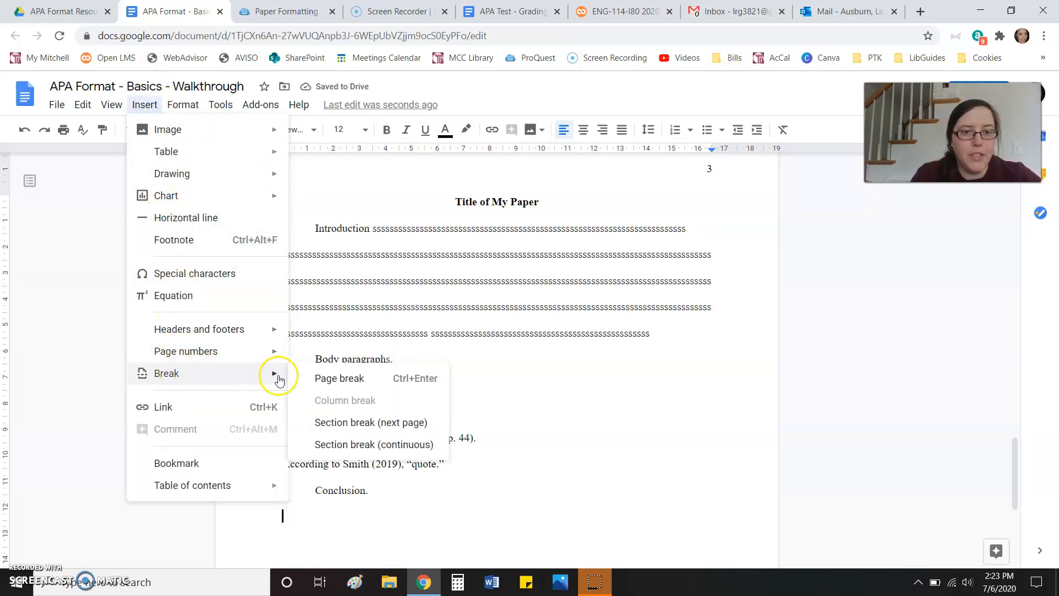
pyautogui.click(320, 378)
# Step: Add a centered, bold "References" heading on the new page and left-align the line below it
pyautogui.click(581, 132)
pyautogui.hotkey('ctrl', 'b')
pyautogui.write('References')
pyautogui.press('Return')
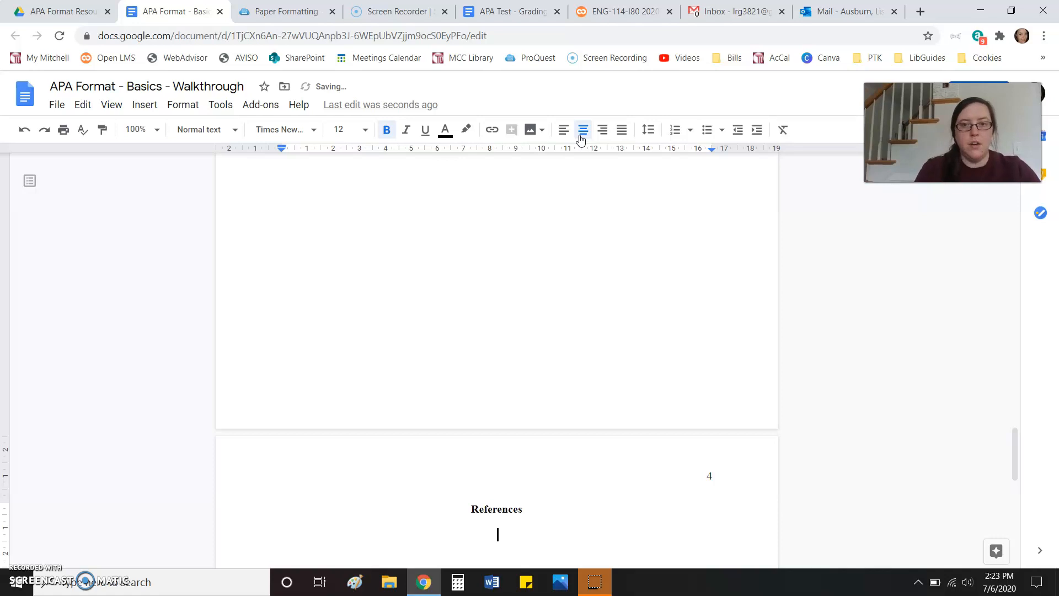
pyautogui.click(564, 130)
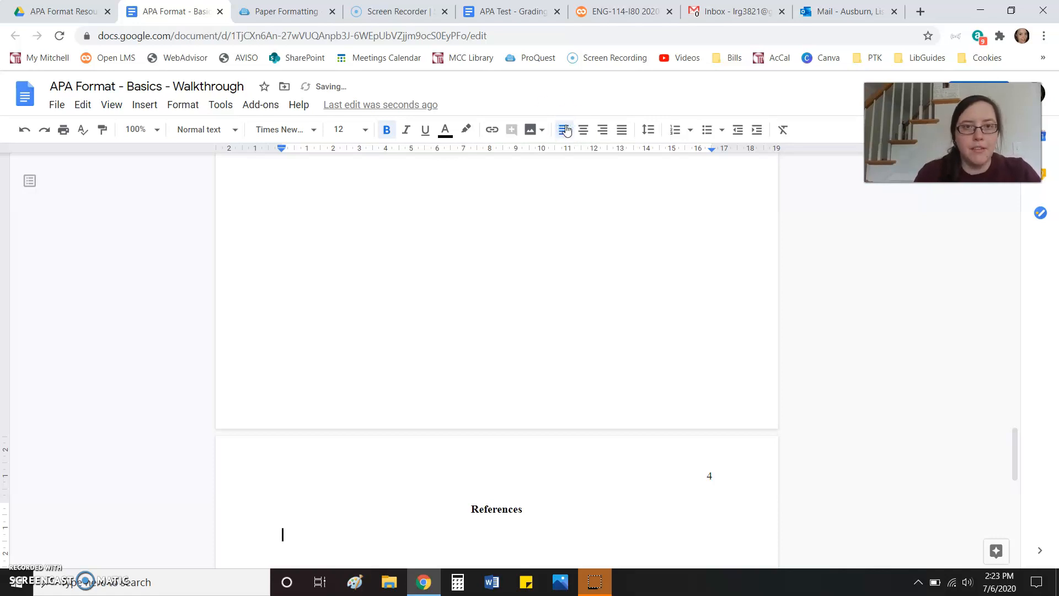
# Step: Copy the sample book reference under Hanging Indent in the Paper Formatting guide and paste it below the paper's References heading
pyautogui.click(286, 11)
pyautogui.click(477, 374)
pyautogui.scroll(-2, 479, 380)
pyautogui.scroll(-4, 479, 380)
pyautogui.moveTo(393, 324); pyautogui.dragTo(347, 301)
pyautogui.hotkey('ctrl', 'c')
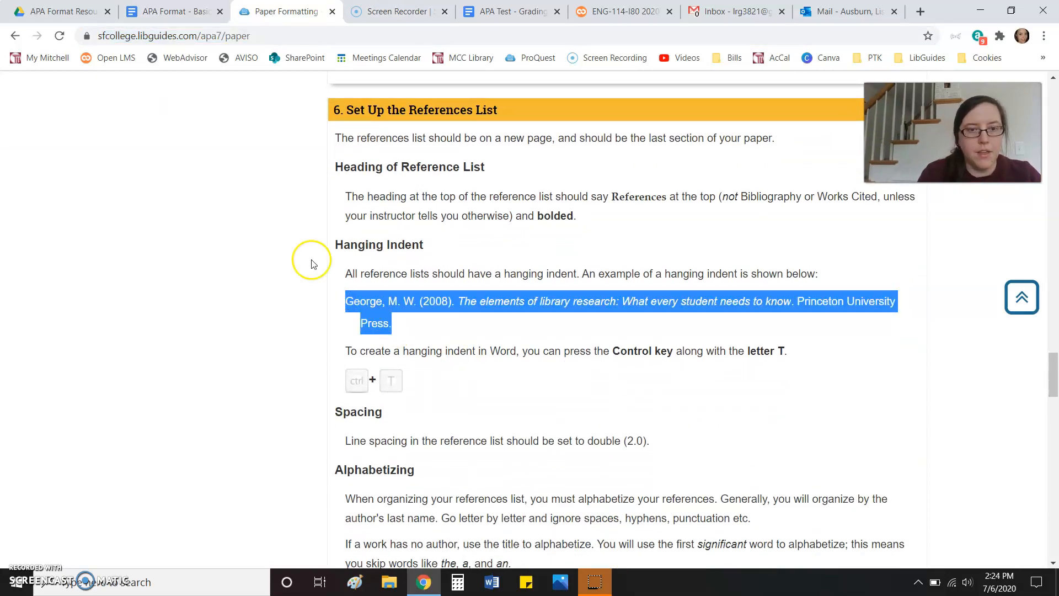
pyautogui.click(171, 11)
pyautogui.hotkey('ctrl', 'v')
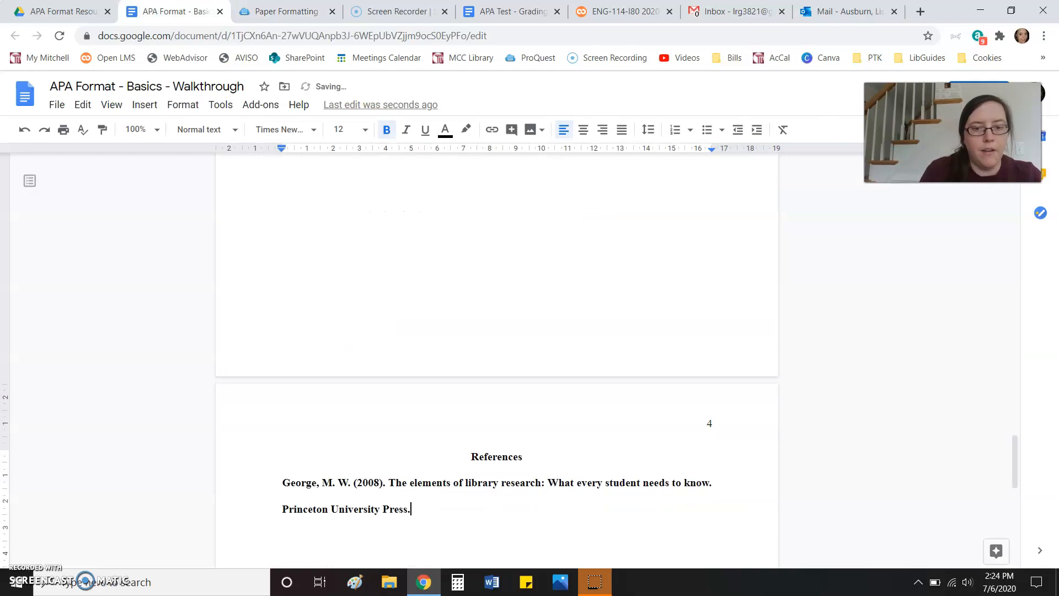
# Step: Remove the bold formatting from the whole pasted reference entry, leaving the References heading bold
pyautogui.scroll(-2, 317, 354)
pyautogui.moveTo(409, 387); pyautogui.dragTo(284, 363)
pyautogui.hotkey('ctrl', 'b')
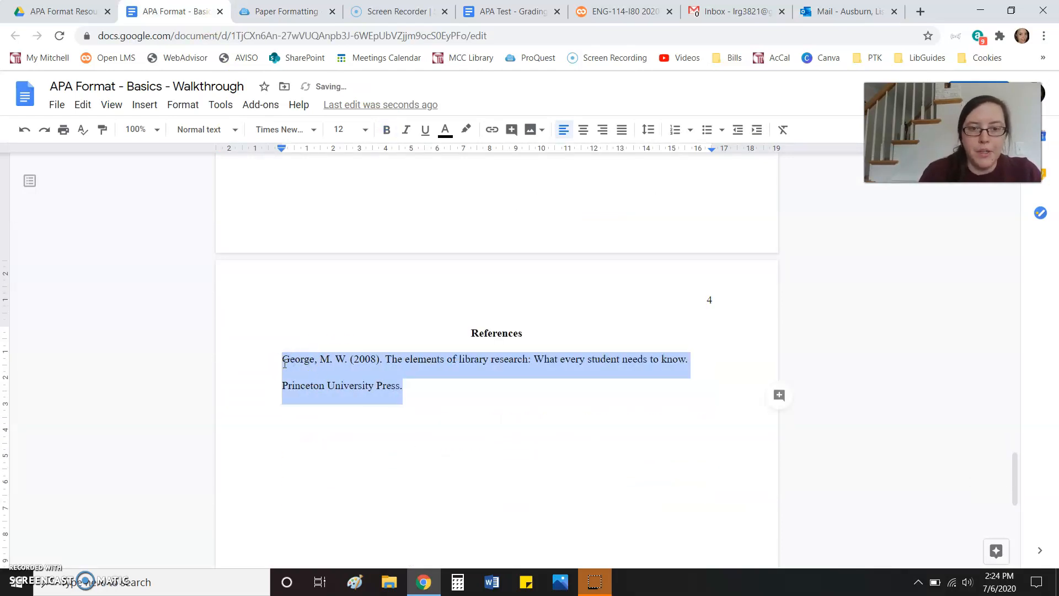
pyautogui.click(433, 381)
# Step: Check the sample entry in the Paper Formatting guide and italicize the title "The elements of library research: What every student needs to know" in the reference
pyautogui.click(292, 12)
pyautogui.click(505, 250)
pyautogui.moveTo(459, 301); pyautogui.dragTo(793, 301)
pyautogui.click(793, 301)
pyautogui.click(195, 13)
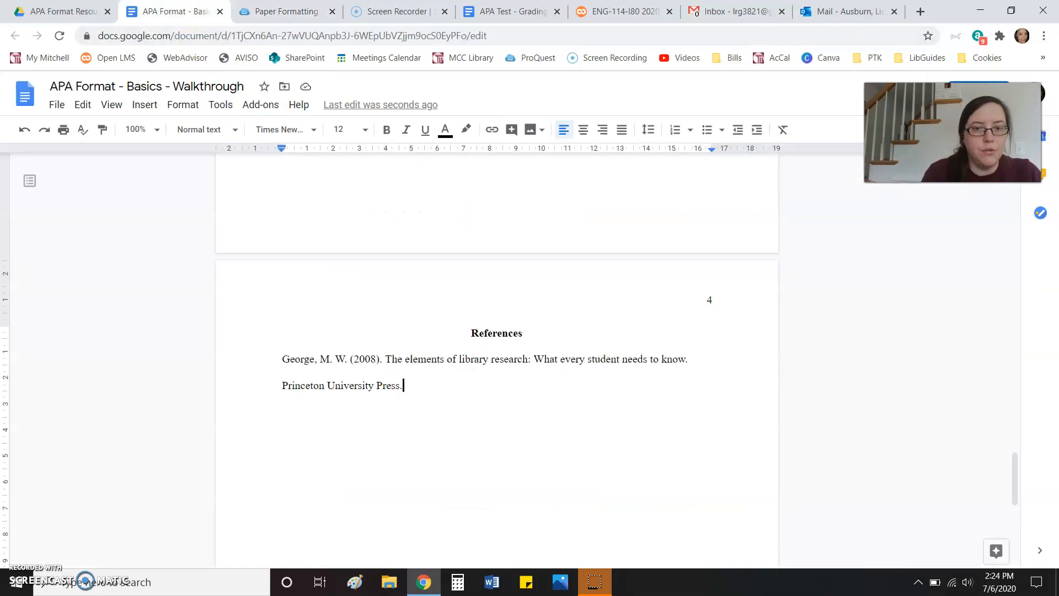
pyautogui.moveTo(385, 358); pyautogui.dragTo(679, 364)
pyautogui.click(406, 130)
pyautogui.click(275, 395)
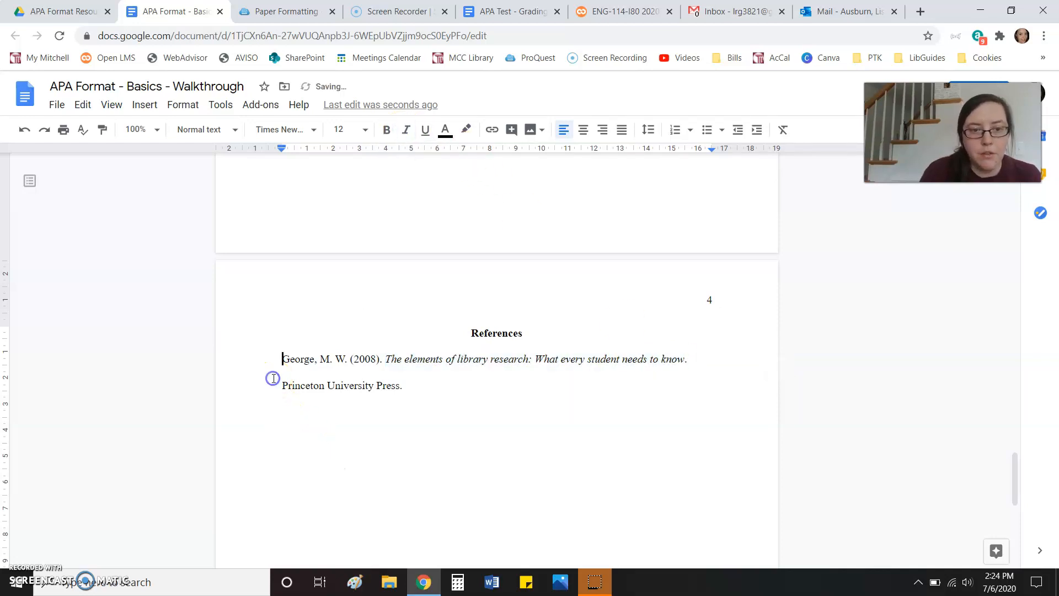
# Step: Compare the second line of the reference entry with the hanging indent example in the Paper Formatting guide
pyautogui.click(275, 382)
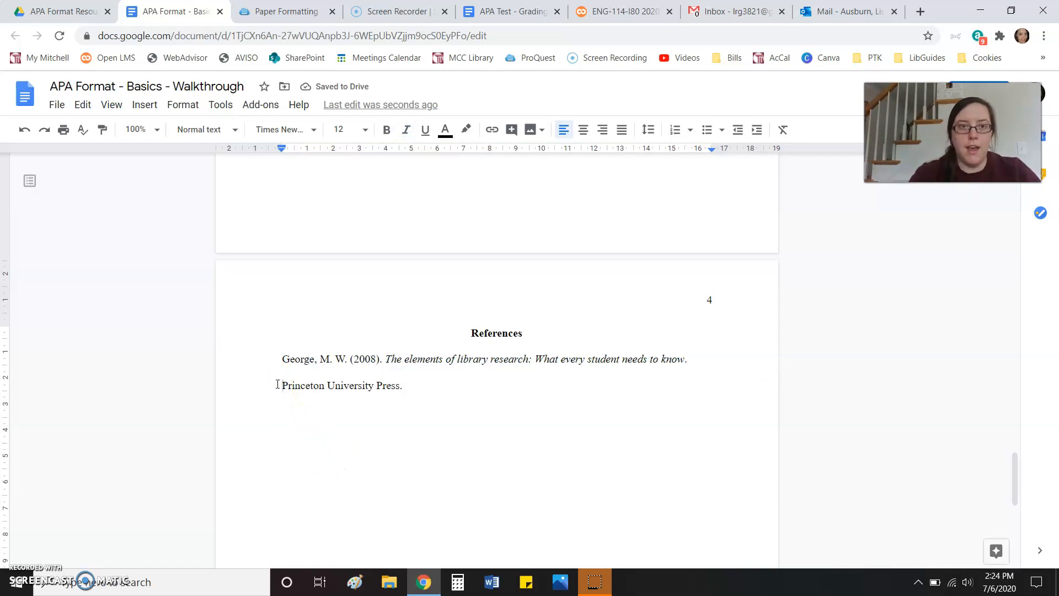
pyautogui.click(284, 11)
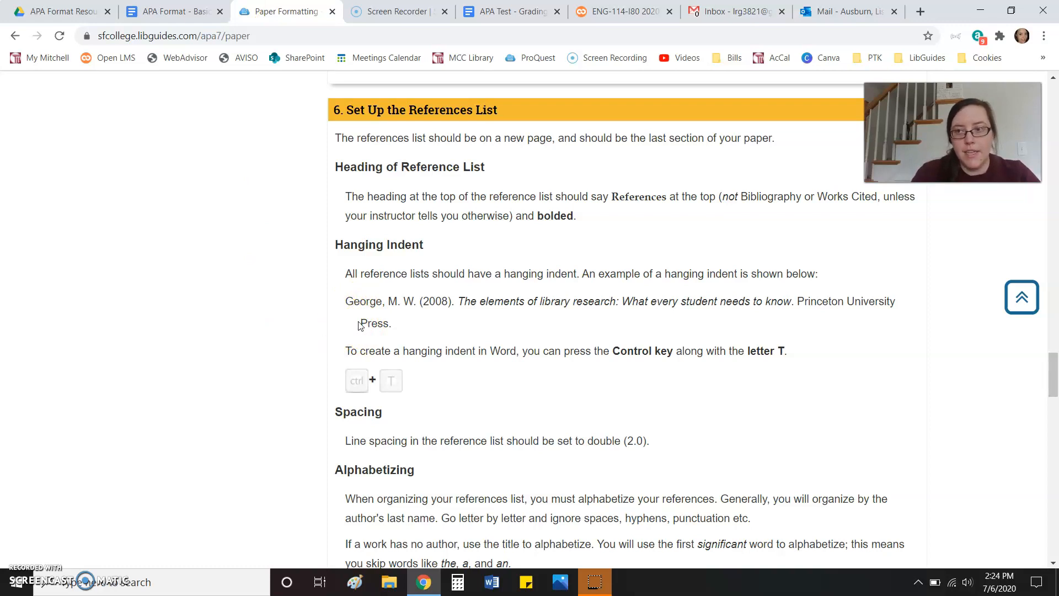
pyautogui.hotkey('ctrl', 'shift', 'Tab')
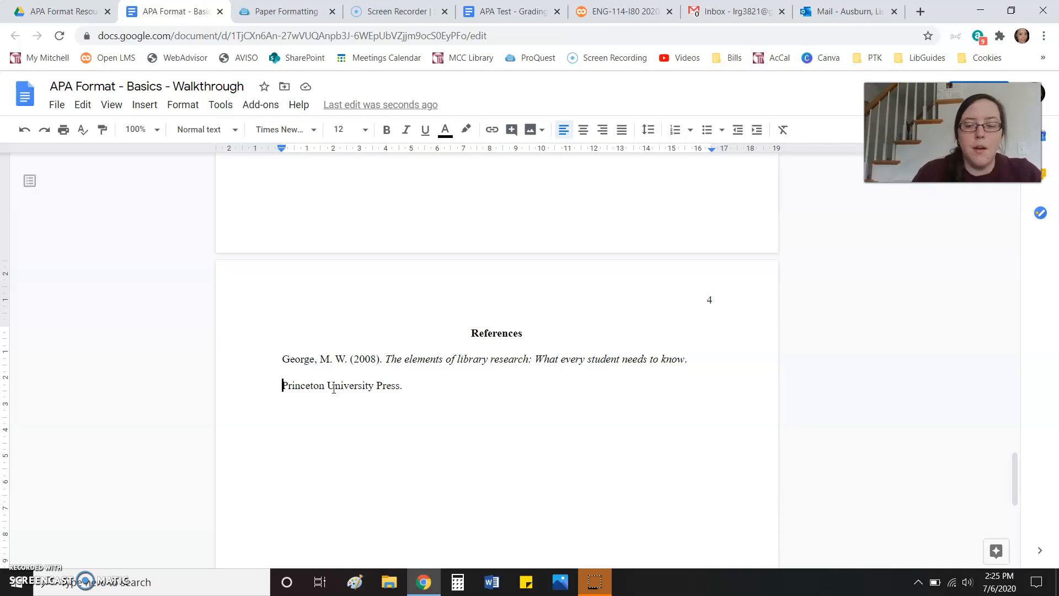
# Step: Try joining the publisher to the title and indenting the reference's first line, and undo these changes
pyautogui.press('BackSpace')
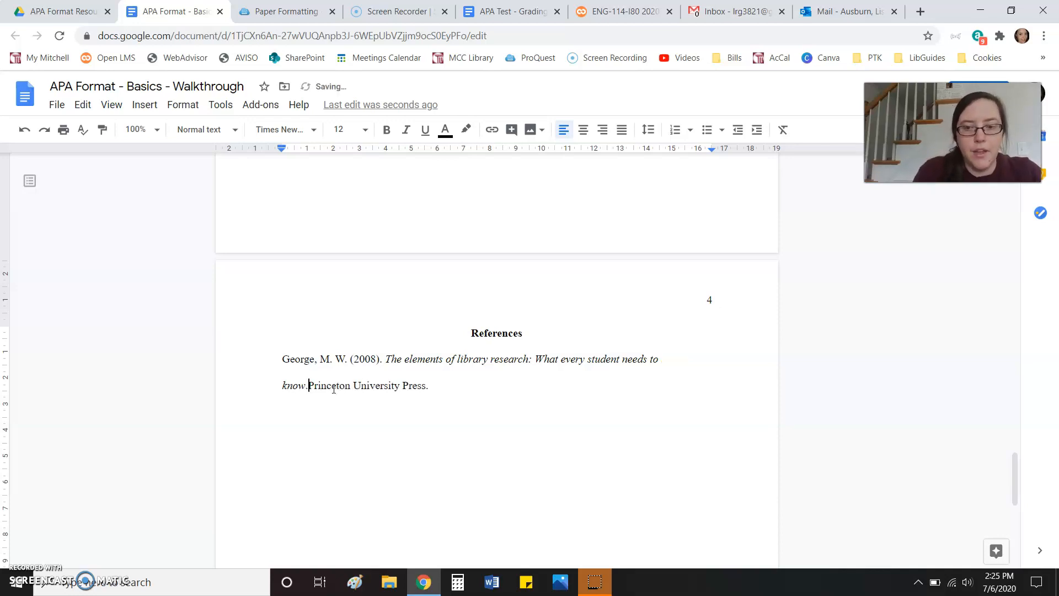
pyautogui.click(308, 387)
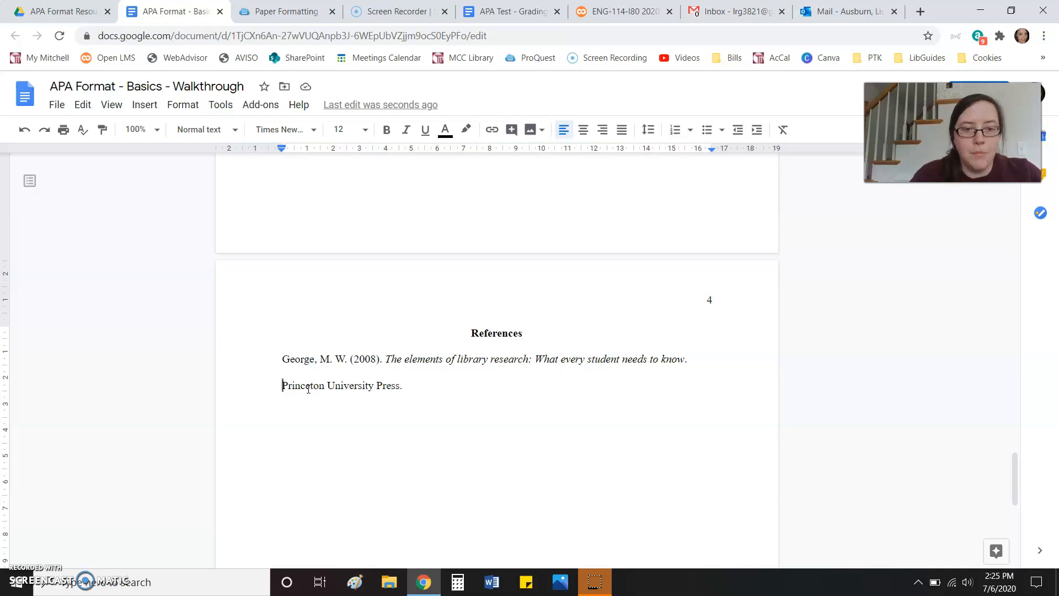
pyautogui.press('Up')
pyautogui.press('Tab')
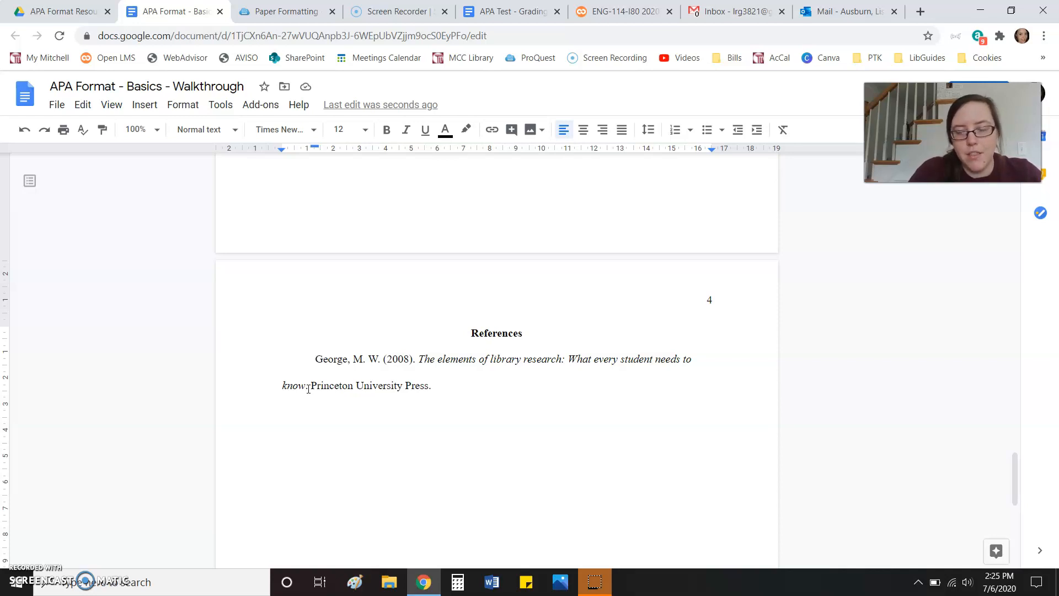
pyautogui.hotkey('ctrl', 'z')
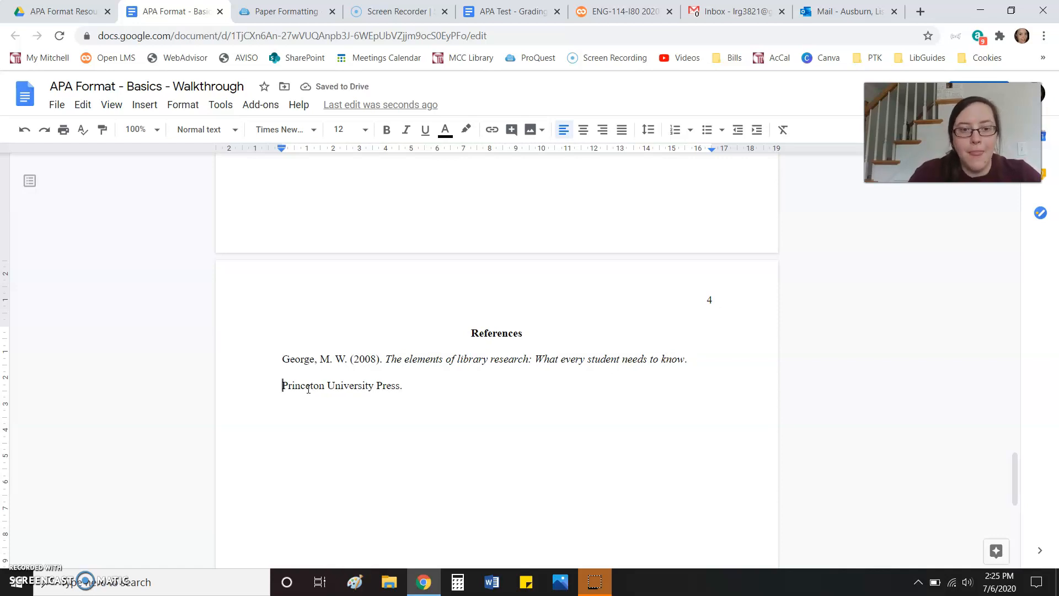
# Step: Indent the reference's second line, "Princeton University Press.", to give the entry a hanging indent
pyautogui.click(280, 385)
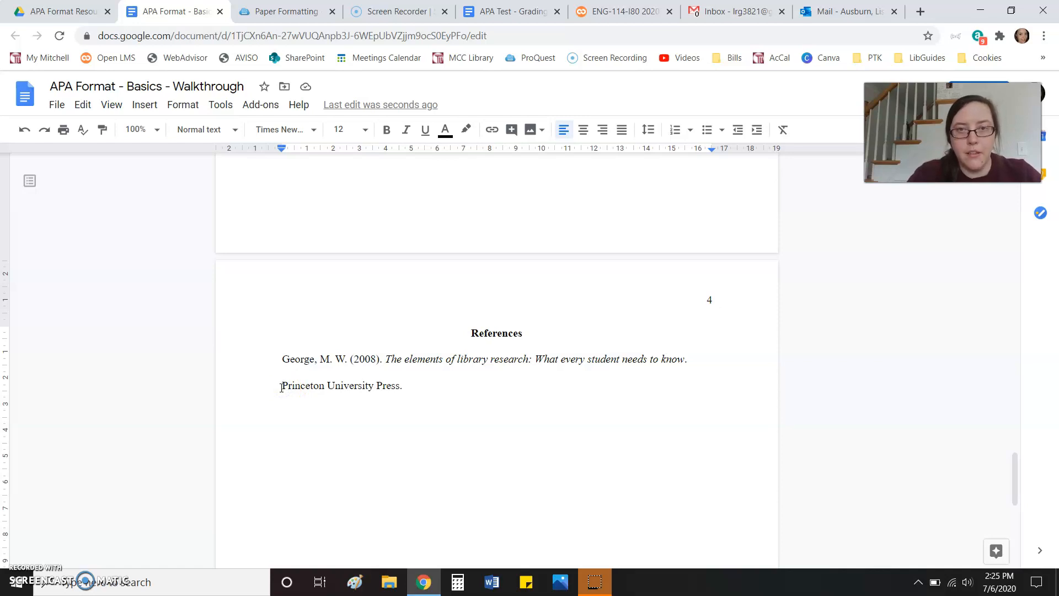
pyautogui.click(293, 391)
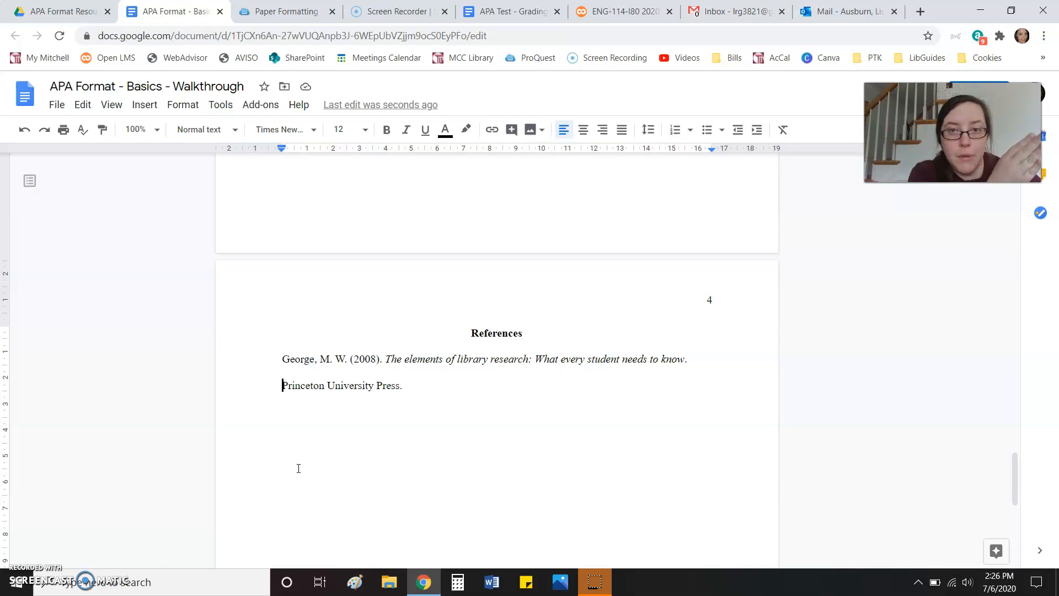
pyautogui.press('Tab')
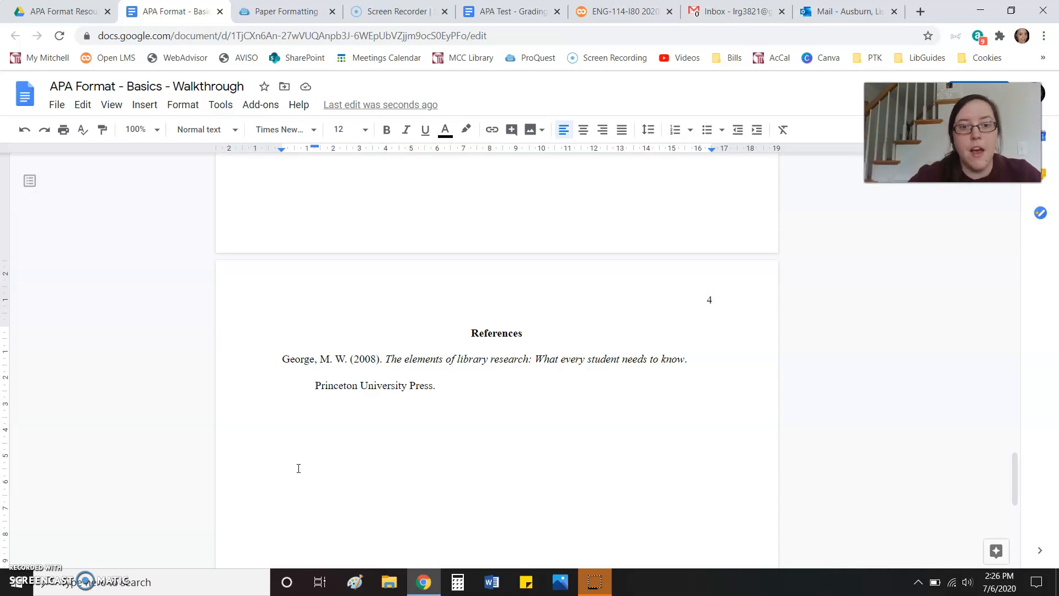
# Step: Review the whole paper from the title page through the abstract and body pages to the References page
pyautogui.scroll(20, 298, 468)
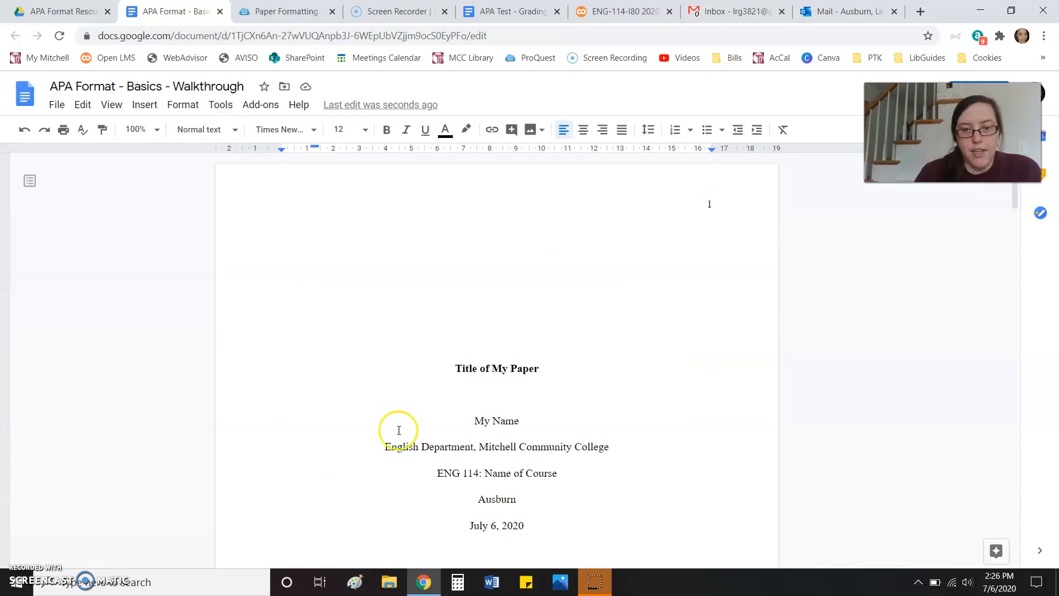
pyautogui.scroll(-5, 522, 396)
pyautogui.scroll(-7, 522, 397)
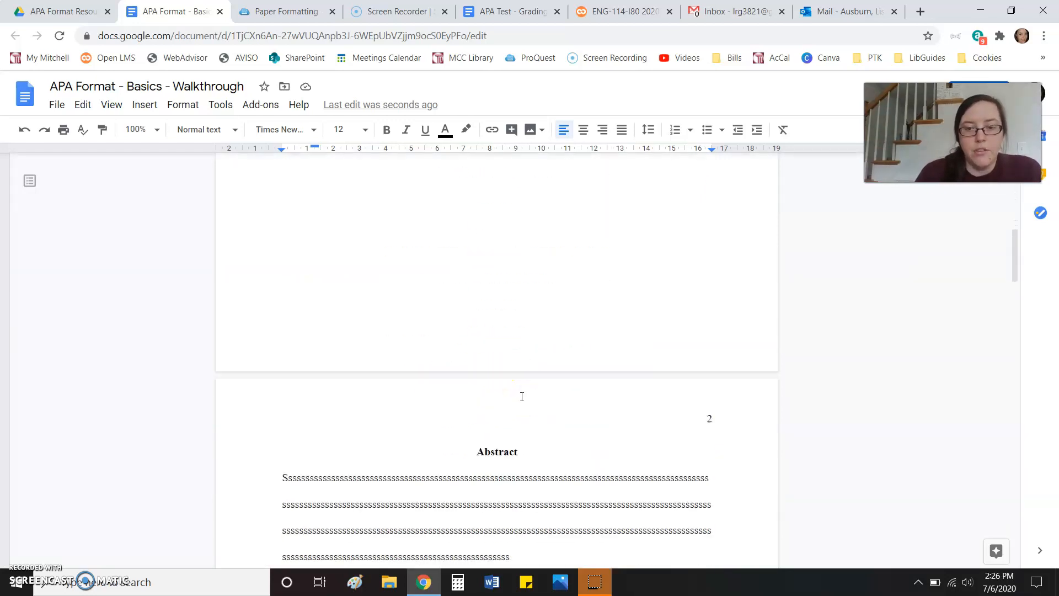
pyautogui.scroll(-11, 514, 289)
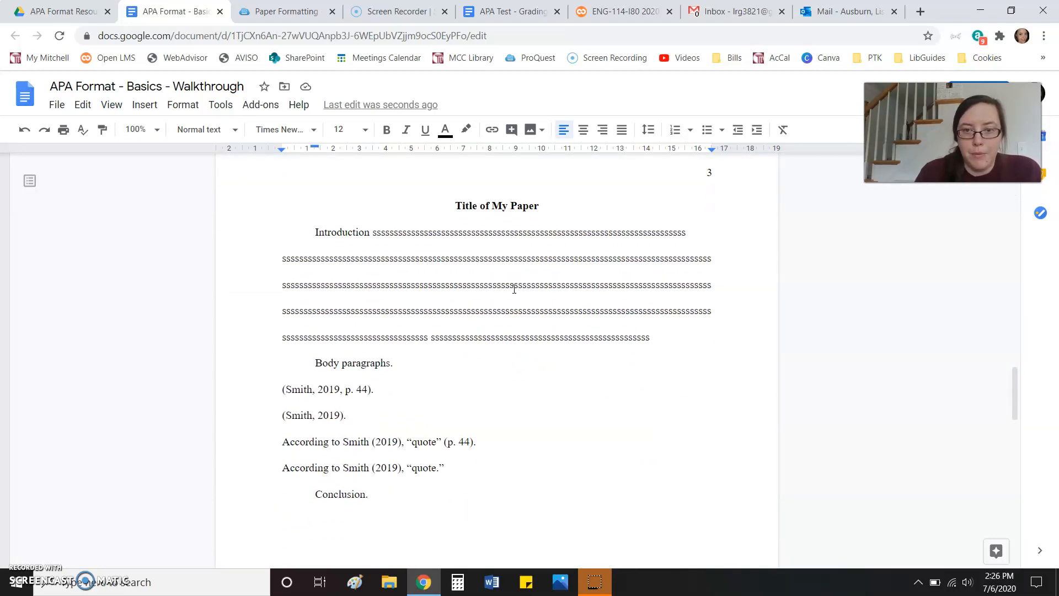
pyautogui.scroll(-4, 514, 289)
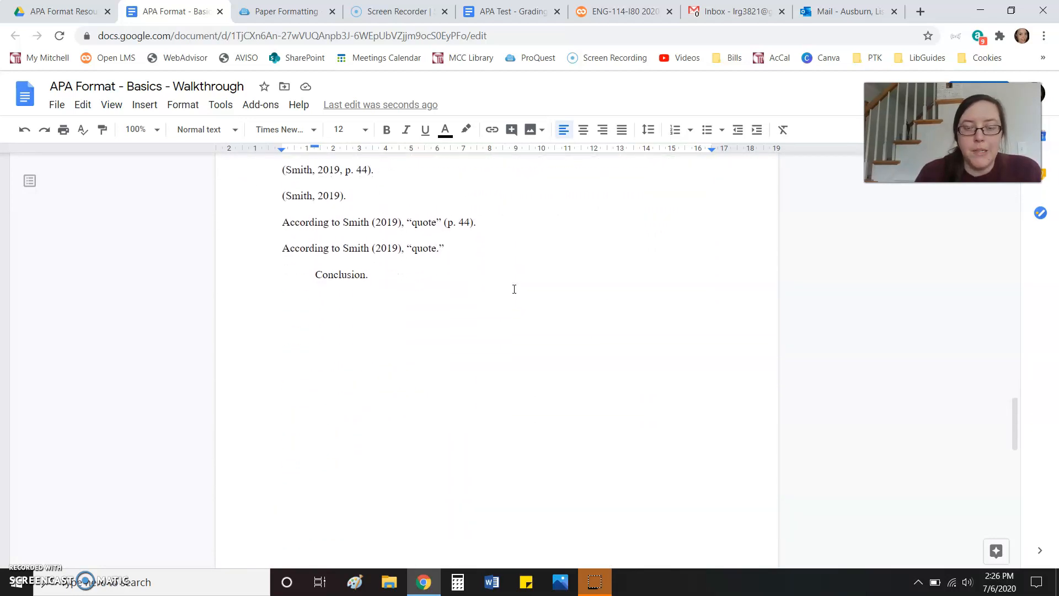
pyautogui.scroll(-8, 514, 288)
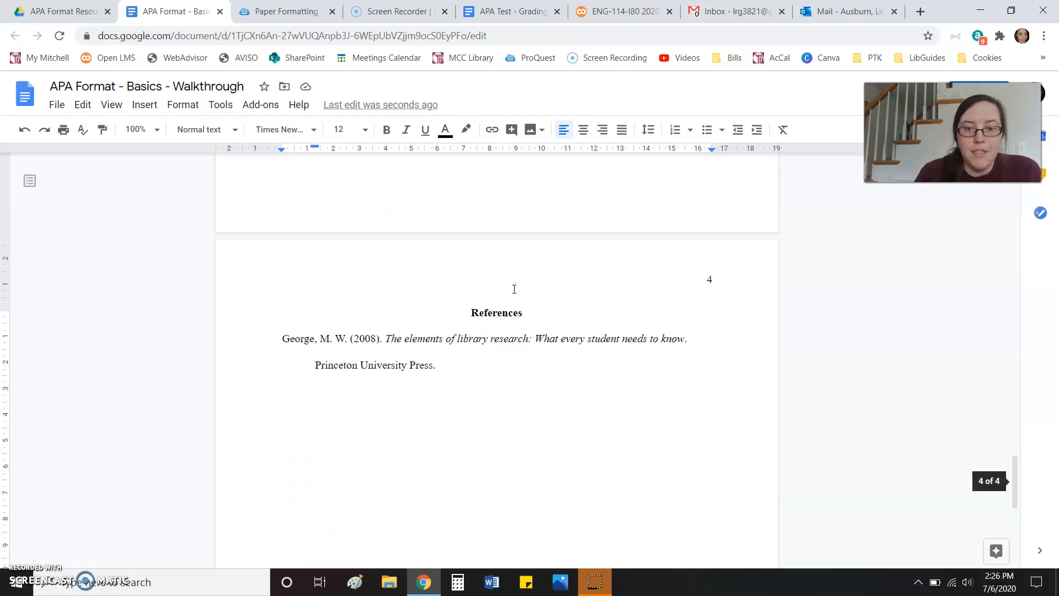
pyautogui.scroll(-2, 514, 288)
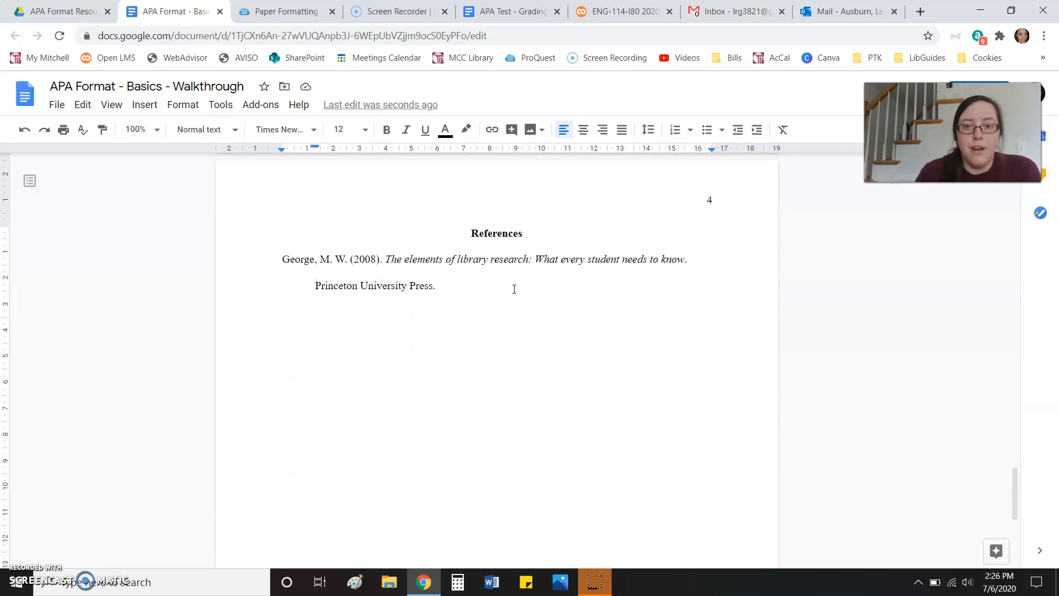